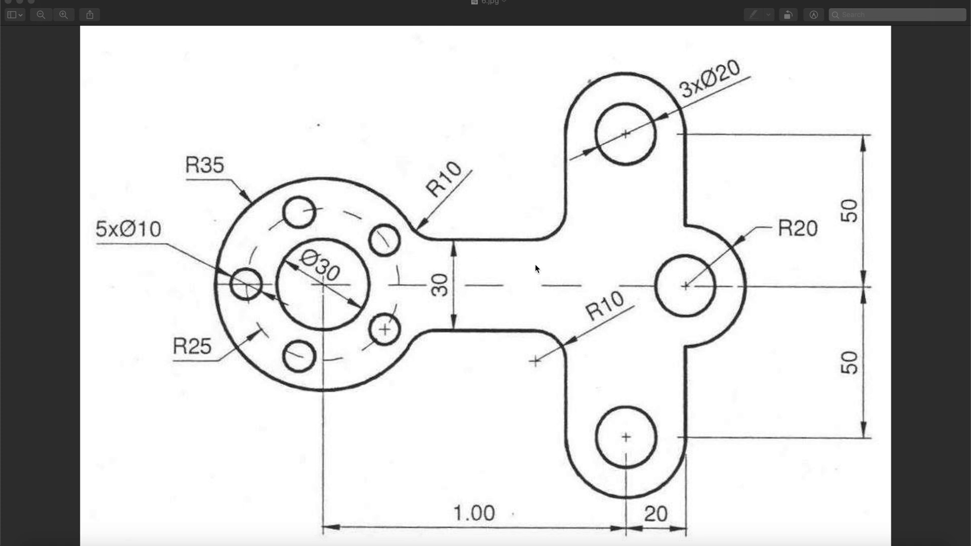
Minimize the Preview window holding the bracket reference image to reveal AutoCAD.
{"action": "left_click", "coordinate": [21, 4]}
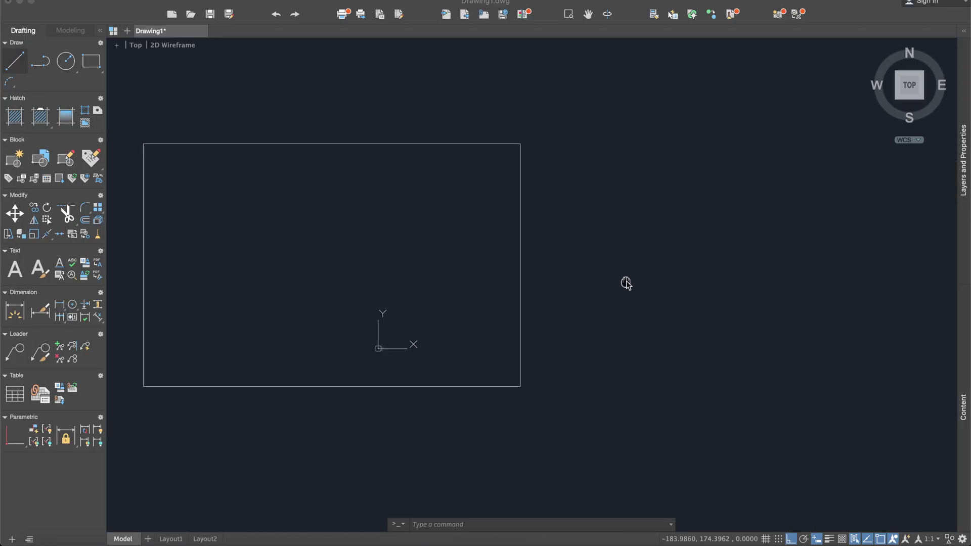
{"action": "middle_click_drag", "start_coordinate": [550, 241], "coordinate": [561, 239]}
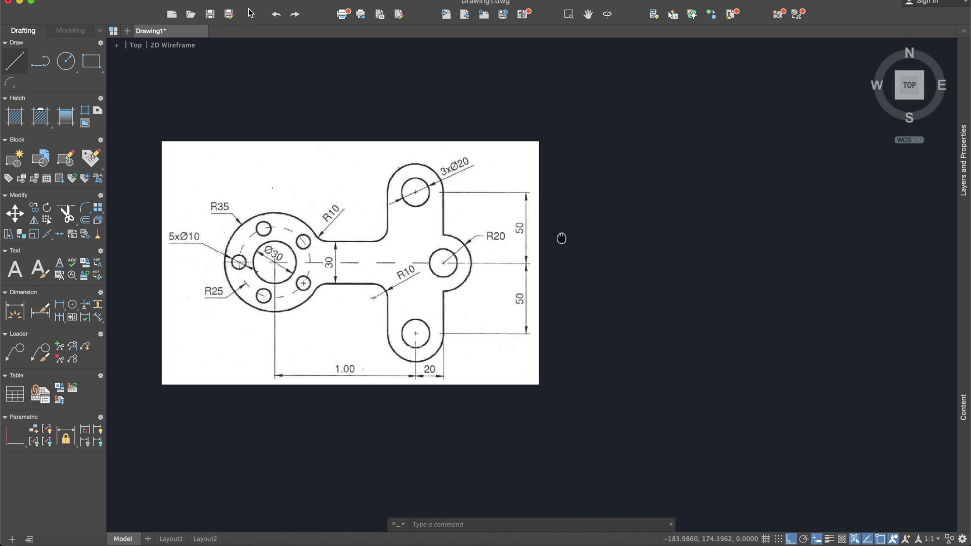
Draw a 100-unit horizontal line.
{"action": "left_click", "coordinate": [15, 60]}
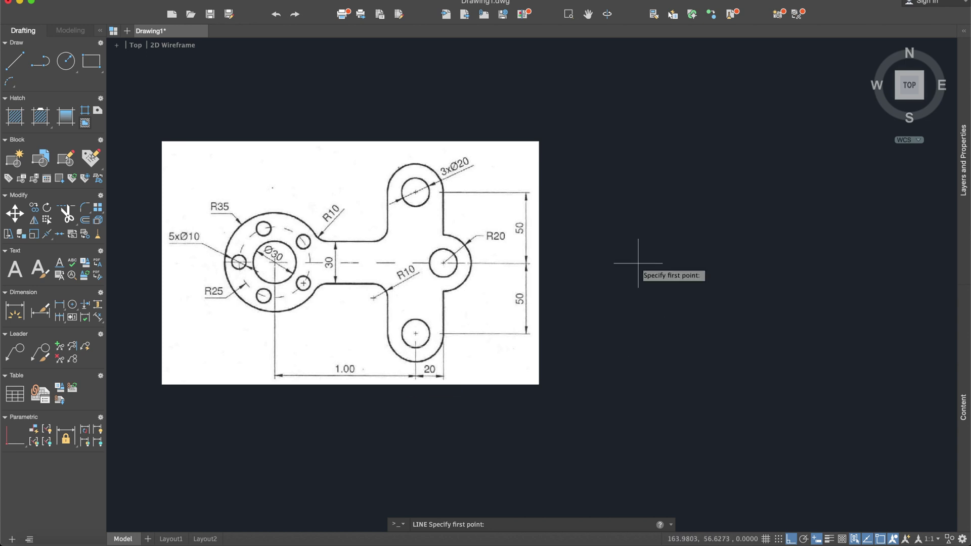
{"action": "scroll", "coordinate": [698, 264], "scroll_direction": "right", "scroll_amount": 2}
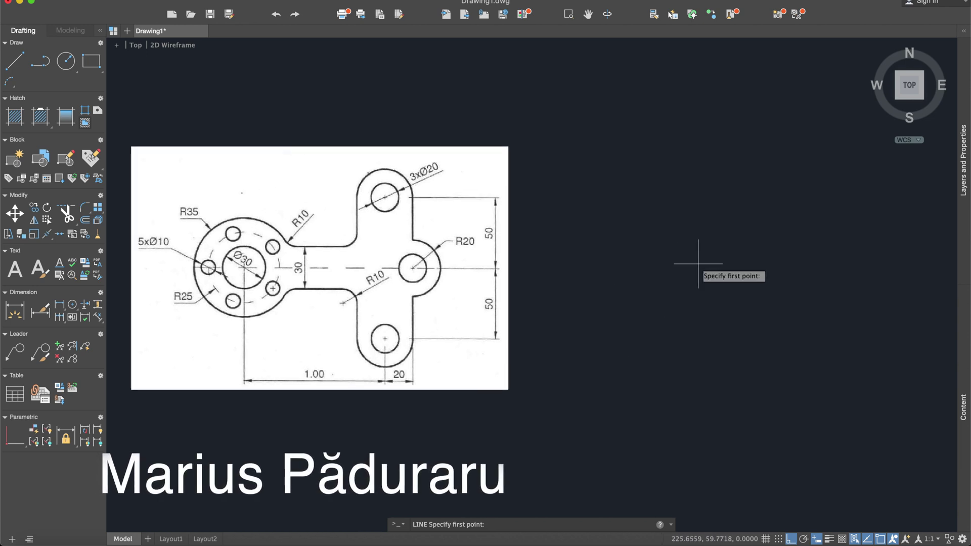
{"action": "left_click", "coordinate": [670, 270]}
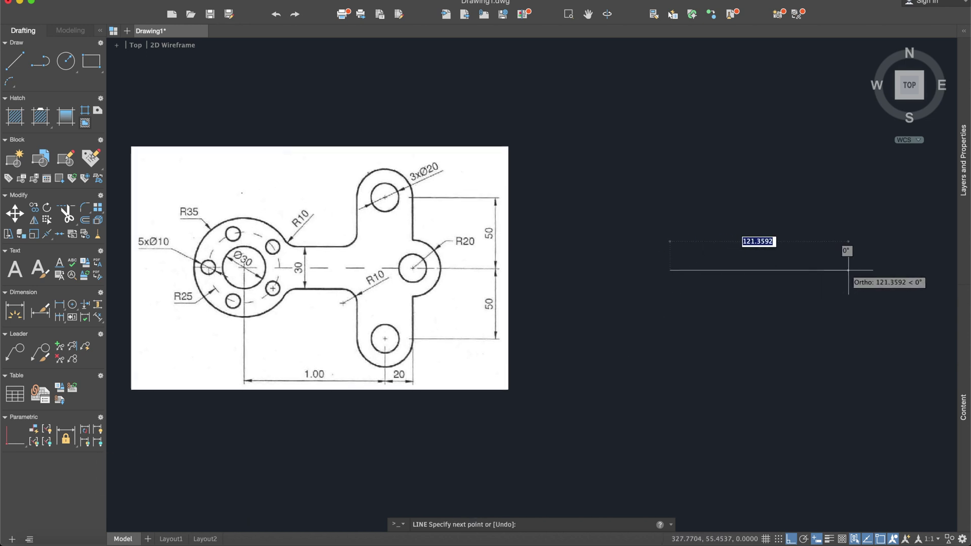
{"action": "type", "text": "100"}
{"action": "key", "text": "Return"}
{"action": "key", "text": "Return"}
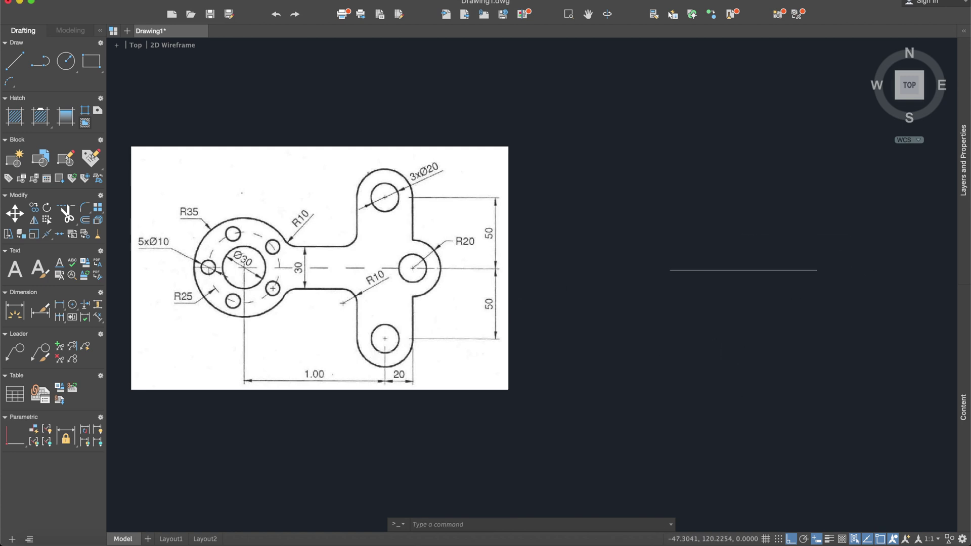
Draw a 50-unit vertical line down from the horizontal line's right end.
{"action": "left_click", "coordinate": [12, 61]}
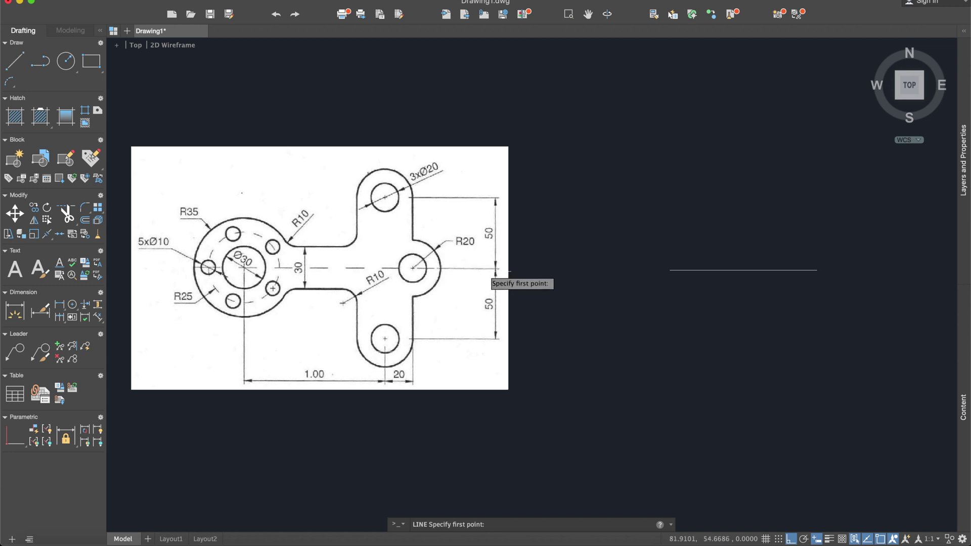
{"action": "left_click", "coordinate": [818, 270]}
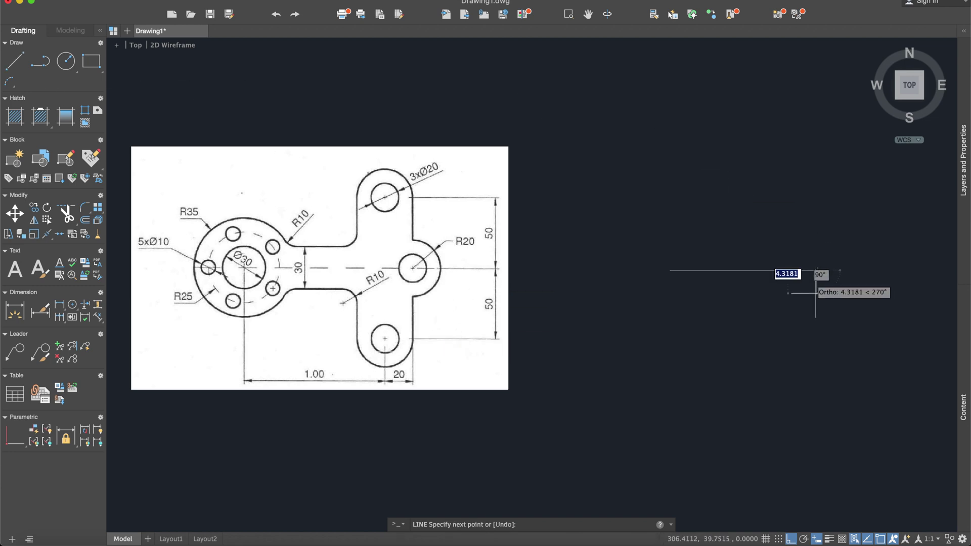
{"action": "type", "text": "50"}
{"action": "key", "text": "Return"}
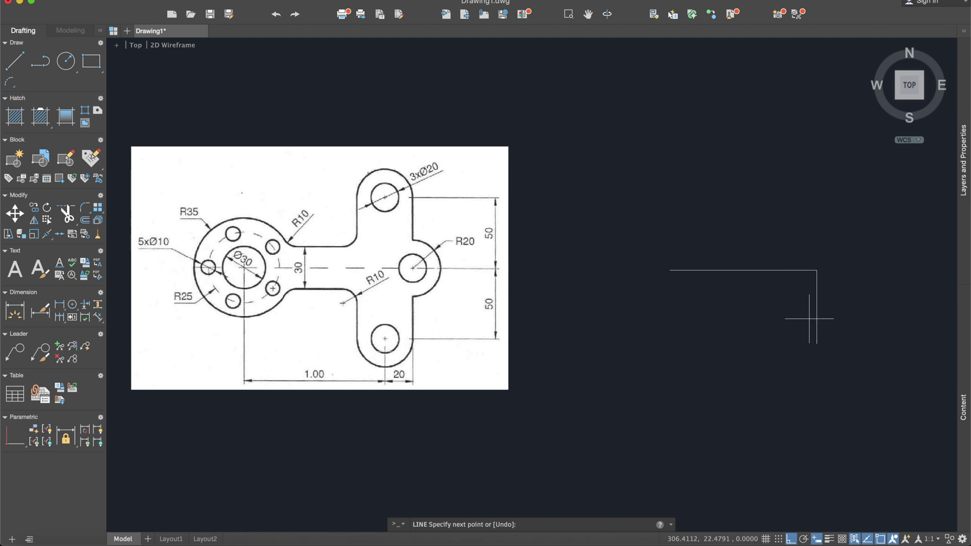
{"action": "key", "text": "Return"}
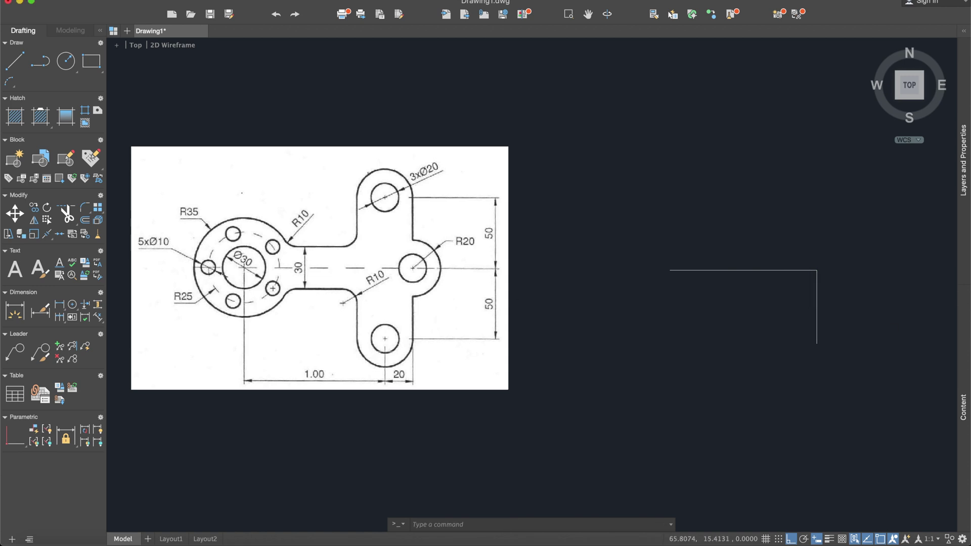
{"action": "left_click", "coordinate": [67, 61]}
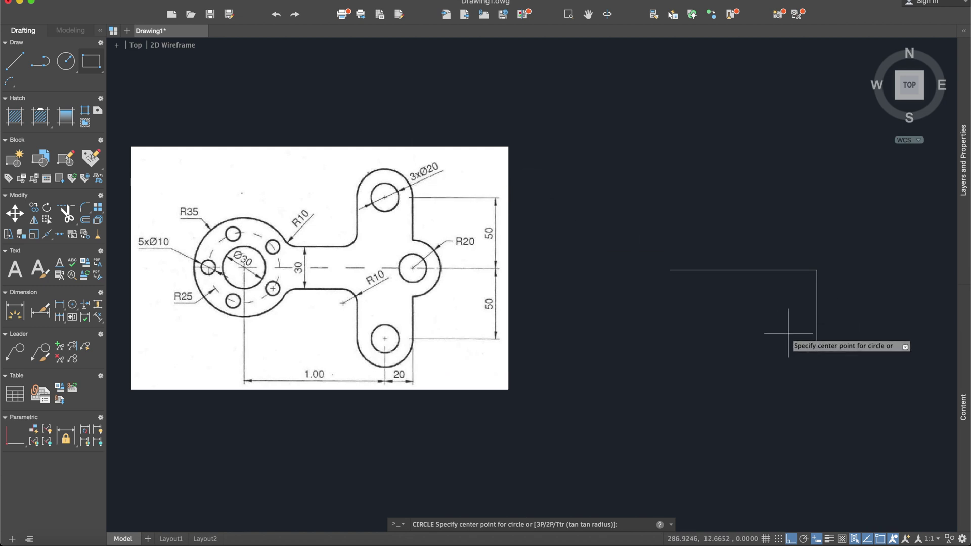
Draw radius 10 and radius 20 circles centred on the vertical line's bottom endpoint.
{"action": "left_click", "coordinate": [816, 344]}
{"action": "type", "text": "10"}
{"action": "key", "text": "Return"}
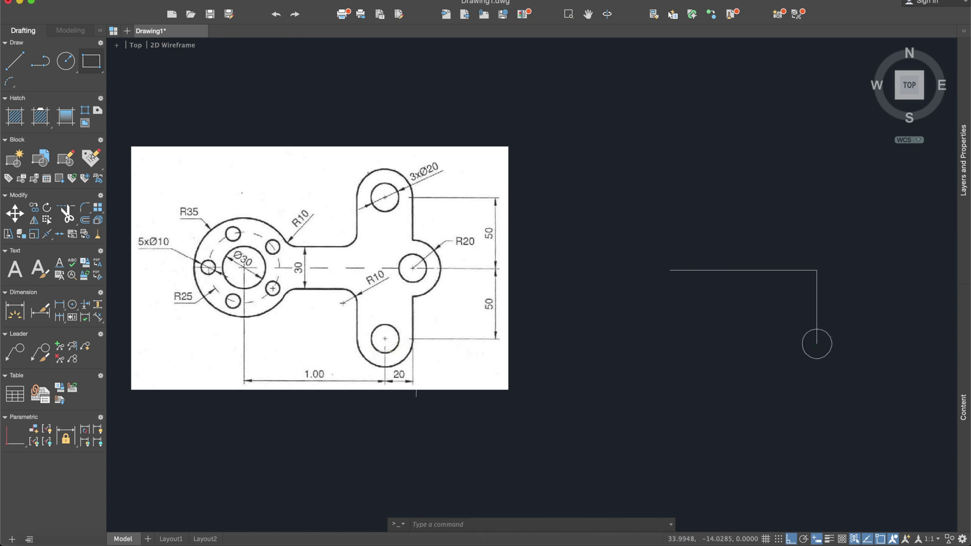
{"action": "left_click", "coordinate": [65, 61]}
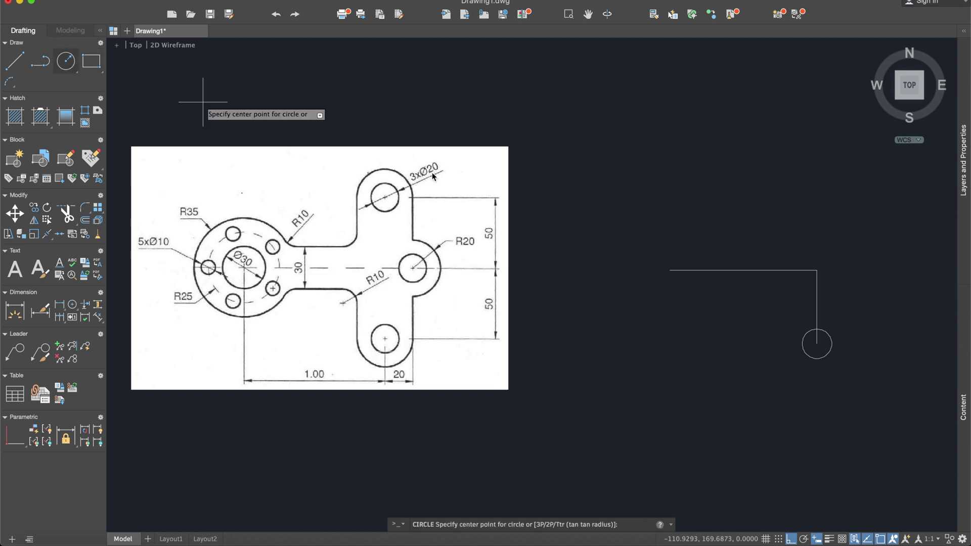
{"action": "left_click", "coordinate": [817, 343]}
{"action": "type", "text": "20"}
{"action": "key", "text": "Return"}
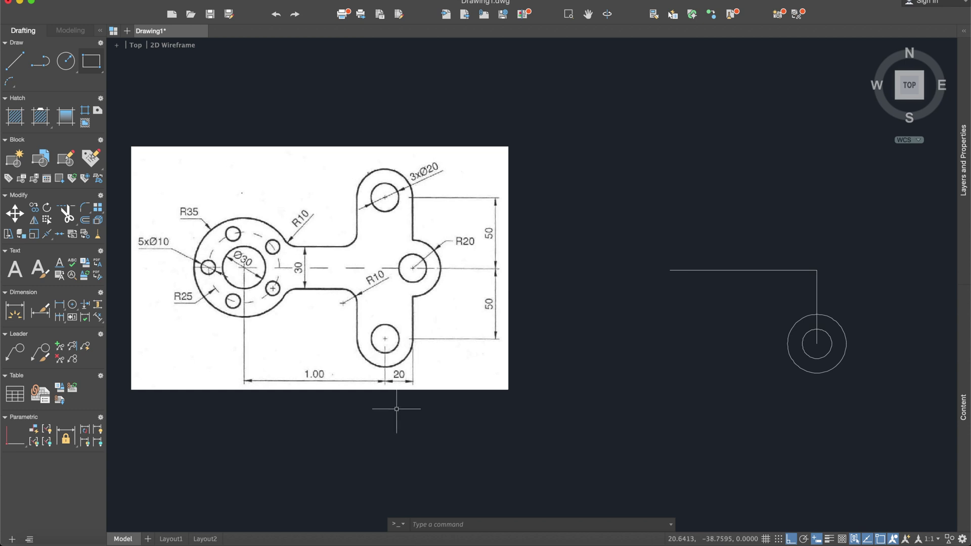
{"action": "left_click", "coordinate": [14, 61]}
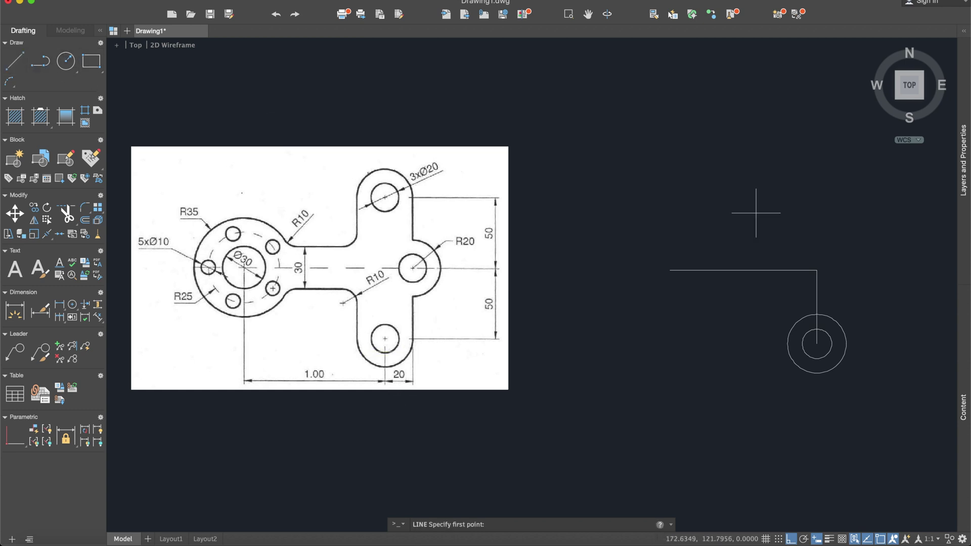
Draw a short horizontal line rightward from the corner of the two lines.
{"action": "left_click", "coordinate": [817, 270]}
{"action": "left_click", "coordinate": [846, 270]}
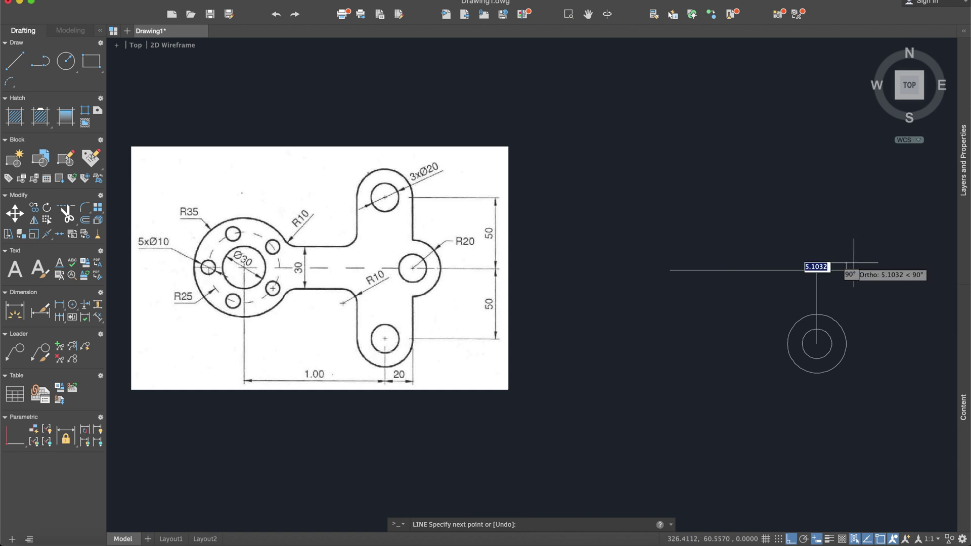
{"action": "key", "text": "Return"}
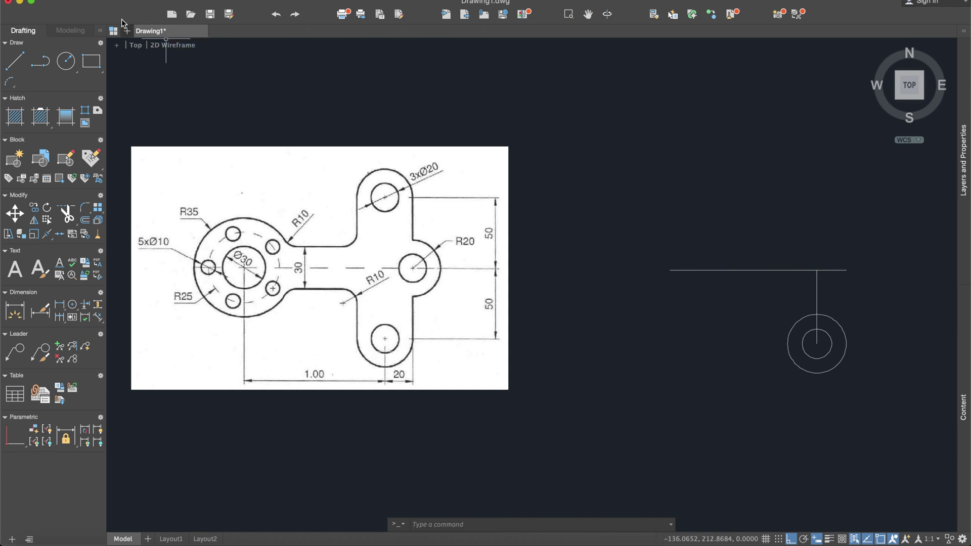
Add radius 10 and radius 20 concentric circles at the short line's right end.
{"action": "left_click", "coordinate": [66, 60]}
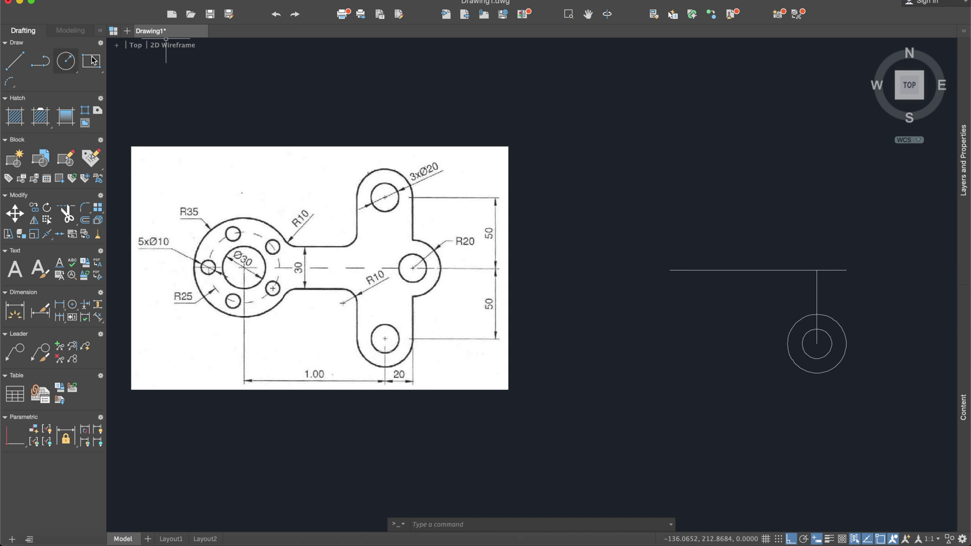
{"action": "left_click", "coordinate": [846, 270]}
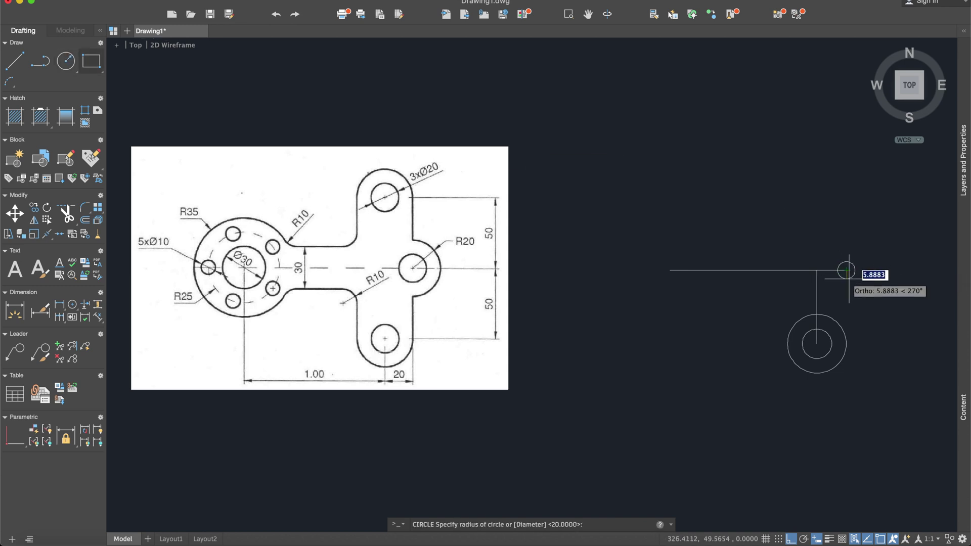
{"action": "type", "text": "10"}
{"action": "key", "text": "Return"}
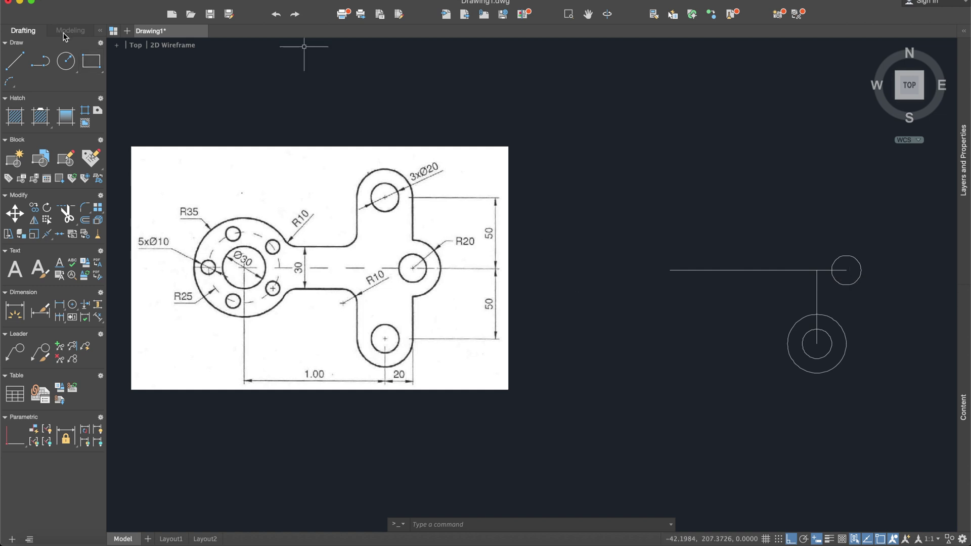
{"action": "left_click", "coordinate": [66, 61]}
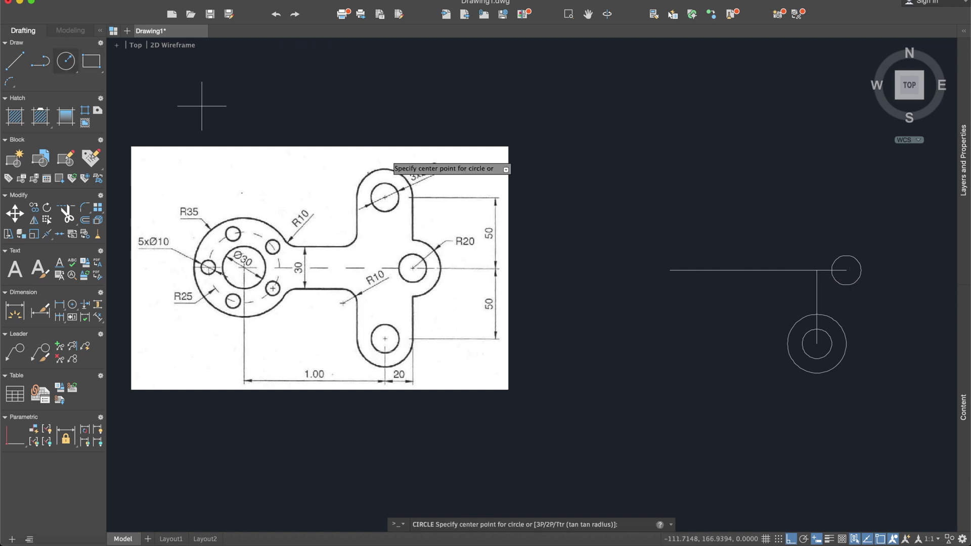
{"action": "left_click", "coordinate": [846, 270]}
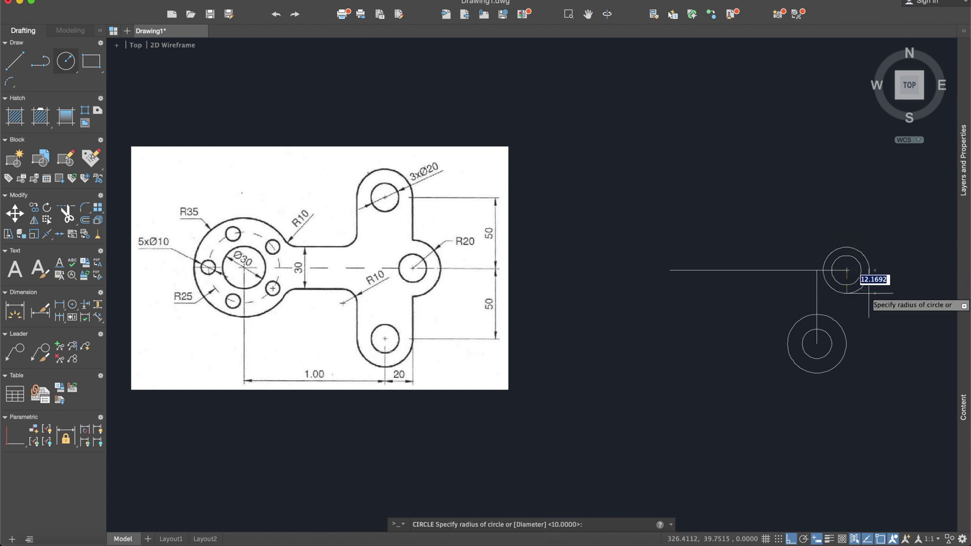
{"action": "type", "text": "20"}
{"action": "key", "text": "Return"}
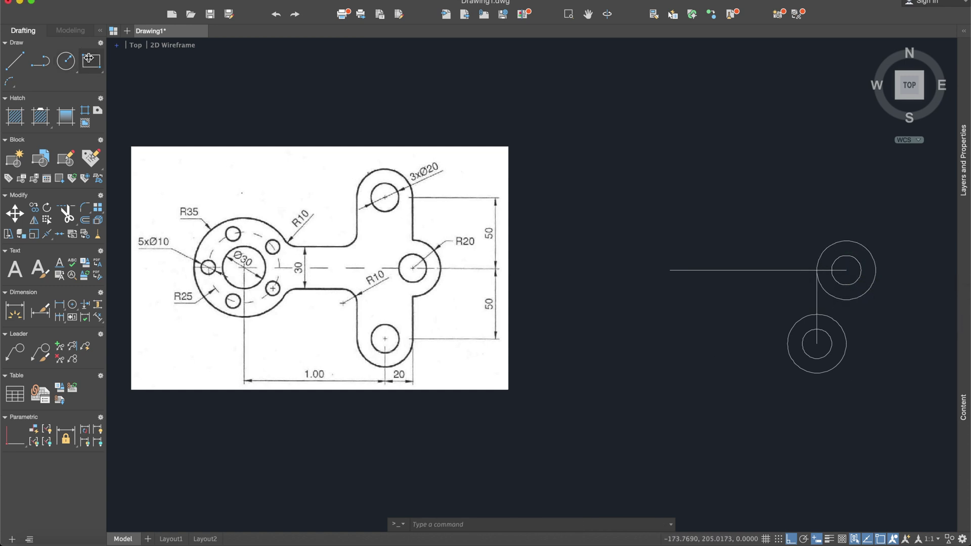
Draw a vertical line joining the edges of the lower and upper outer circles.
{"action": "left_click", "coordinate": [18, 70]}
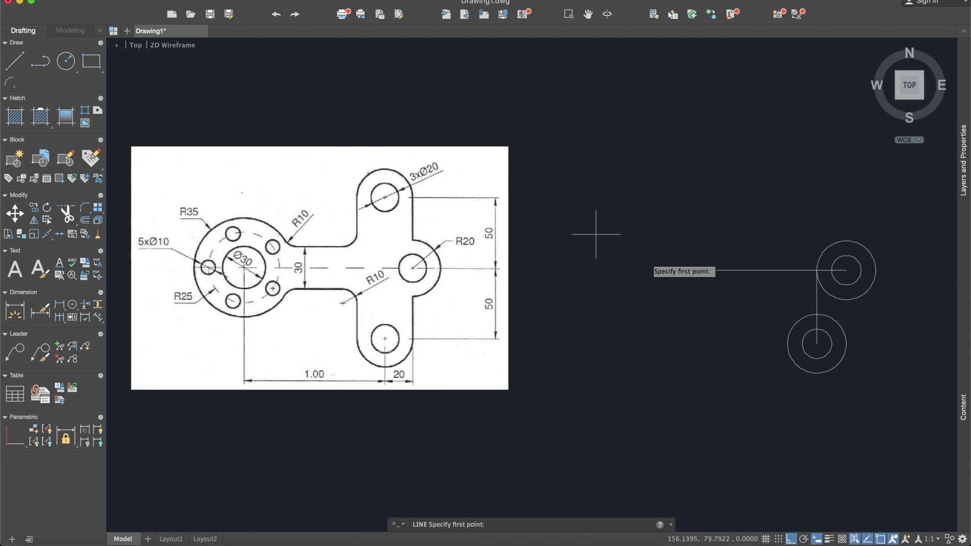
{"action": "left_click", "coordinate": [847, 344]}
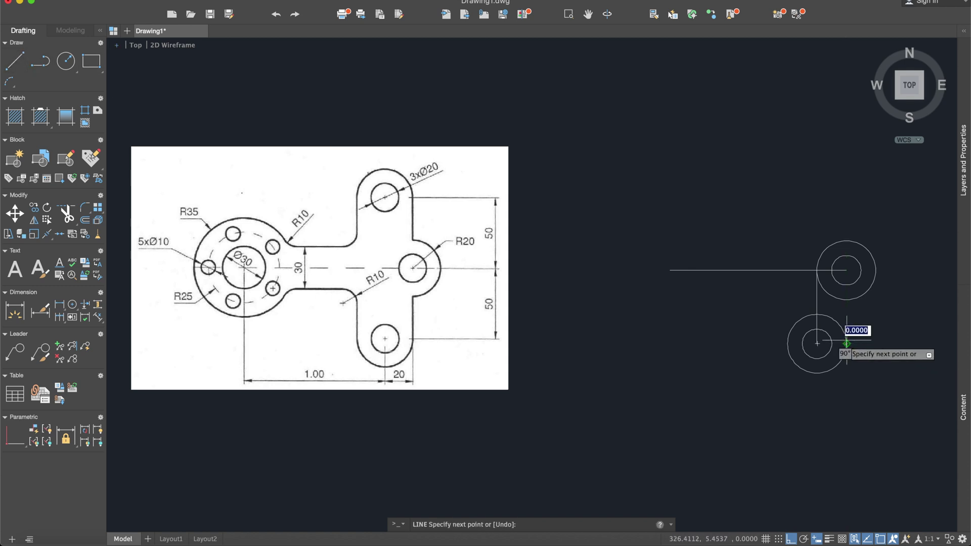
{"action": "left_click", "coordinate": [847, 300]}
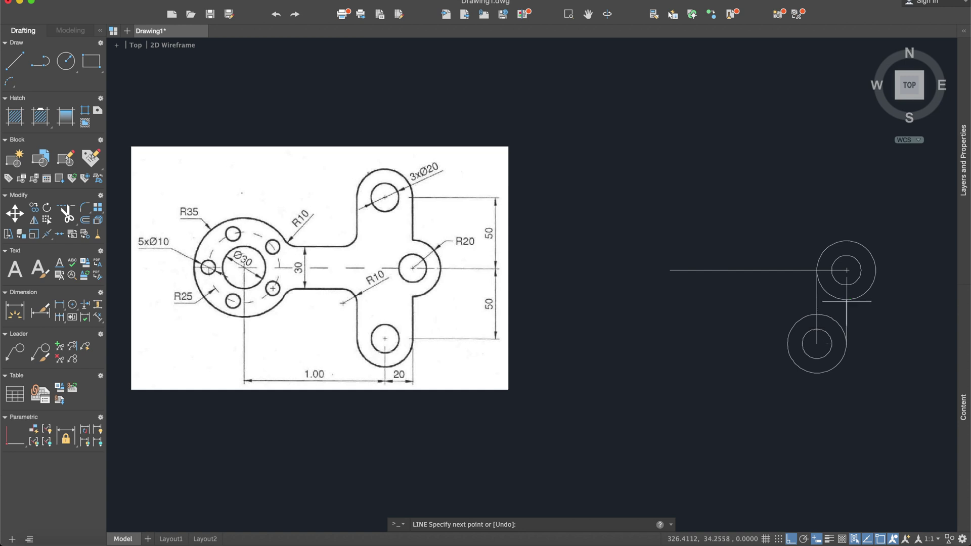
{"action": "key", "text": "Return"}
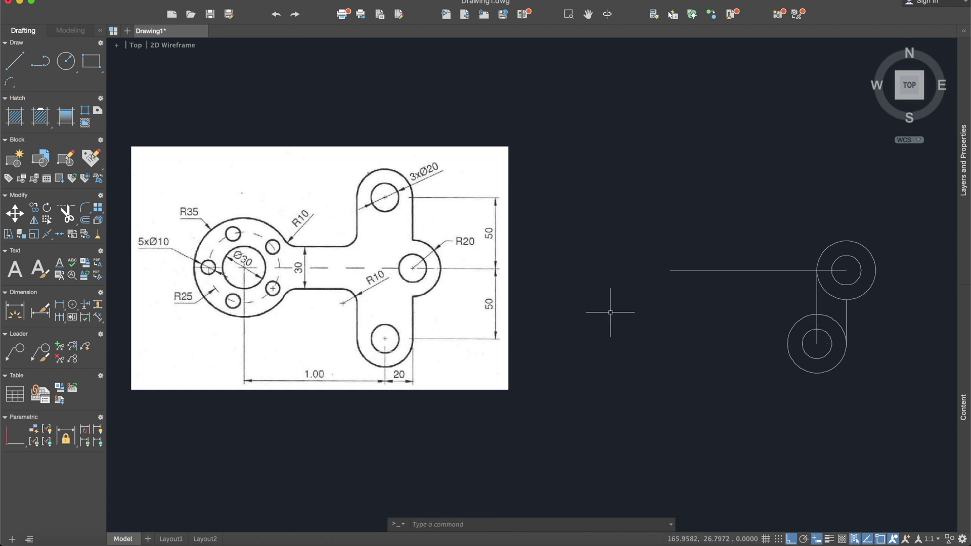
{"action": "type", "text": "off"}
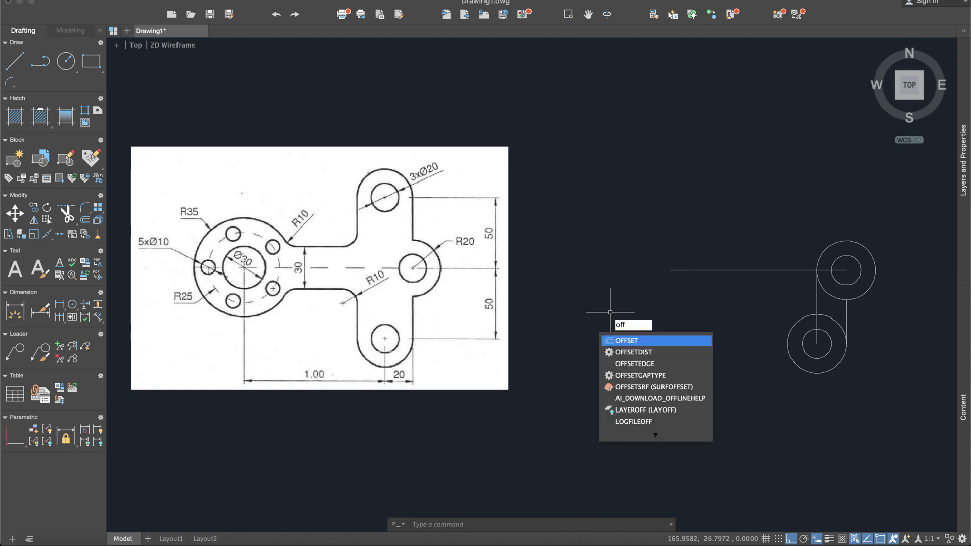
Offset that vertical line 50 units to the left of the lower circle.
{"action": "key", "text": "Return"}
{"action": "type", "text": "50"}
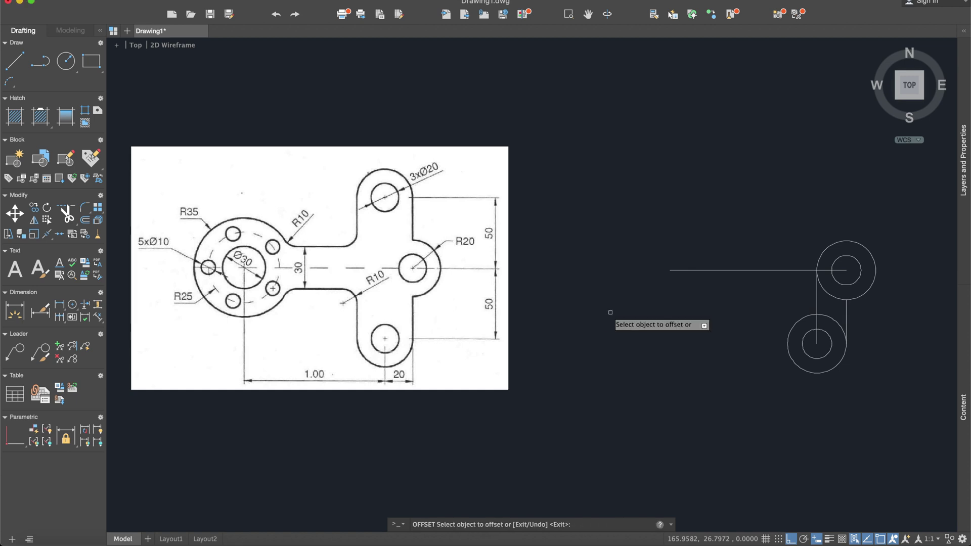
{"action": "key", "text": "Return"}
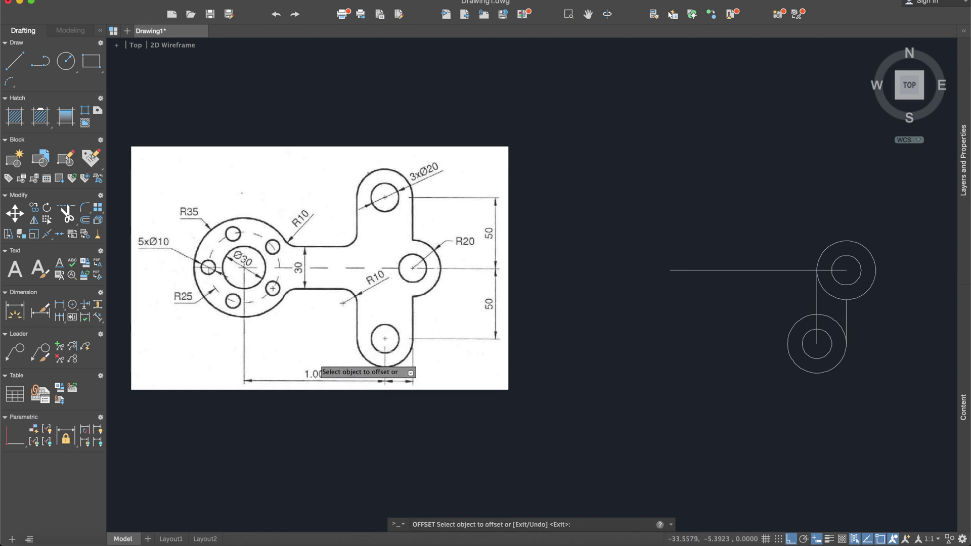
{"action": "left_click", "coordinate": [846, 313]}
{"action": "left_click", "coordinate": [771, 312]}
{"action": "key", "text": "Return"}
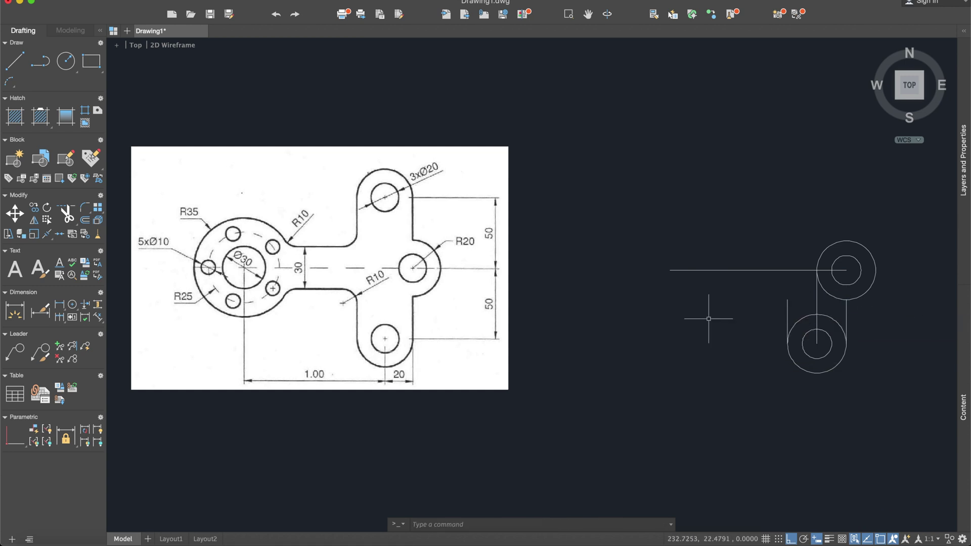
{"action": "left_click", "coordinate": [16, 61]}
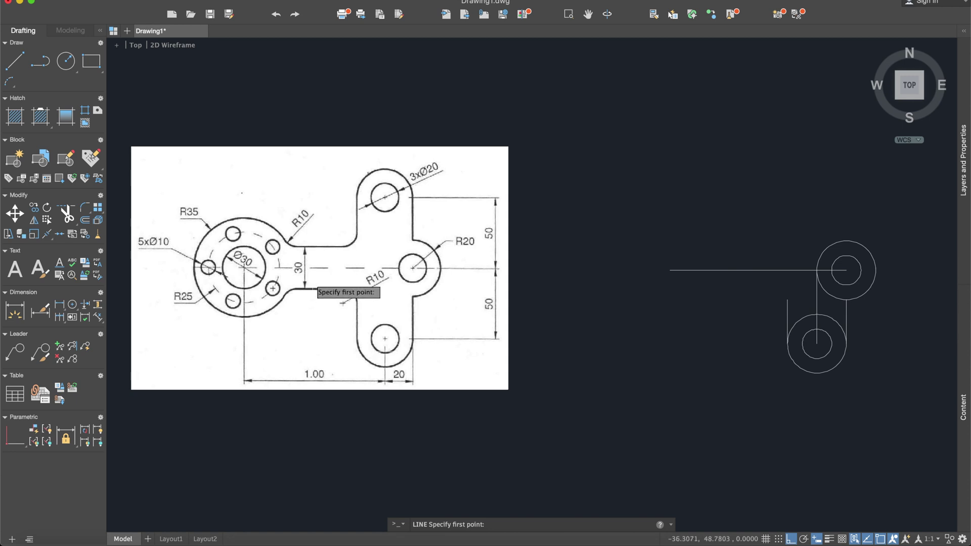
{"action": "key", "text": "Escape"}
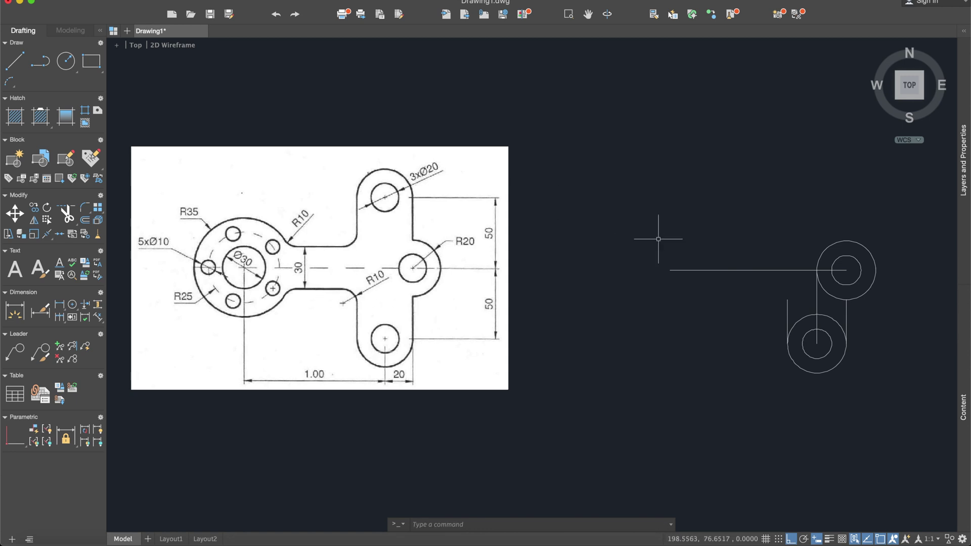
{"action": "type", "text": "off"}
Offset the horizontal centre line downward to create a parallel line.
{"action": "key", "text": "Return"}
{"action": "type", "text": "15"}
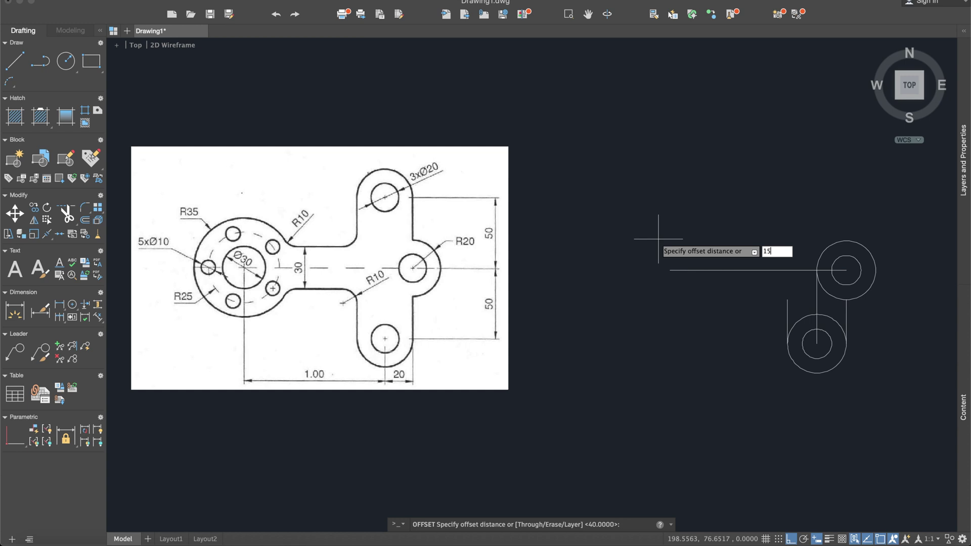
{"action": "key", "text": "Return"}
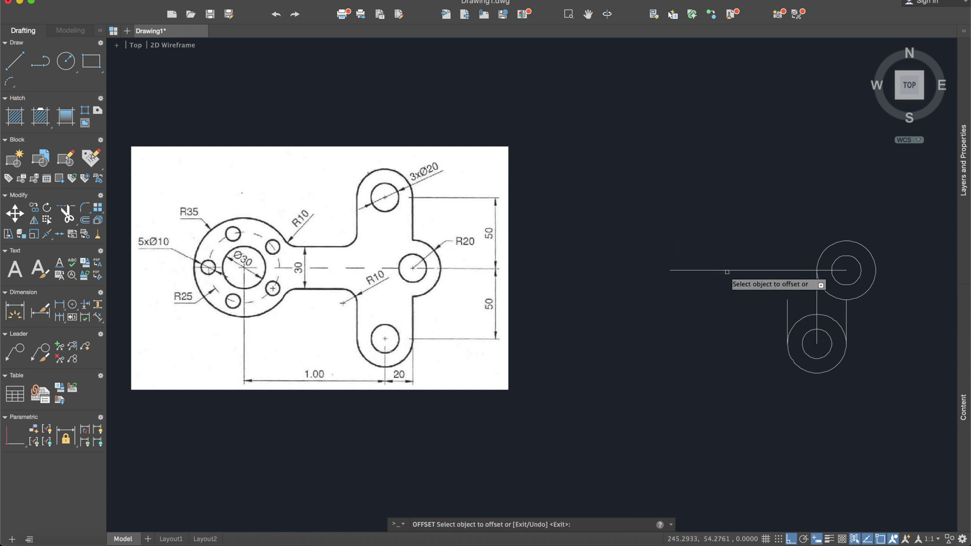
{"action": "left_click", "coordinate": [728, 269]}
{"action": "left_click", "coordinate": [726, 306]}
{"action": "key", "text": "Return"}
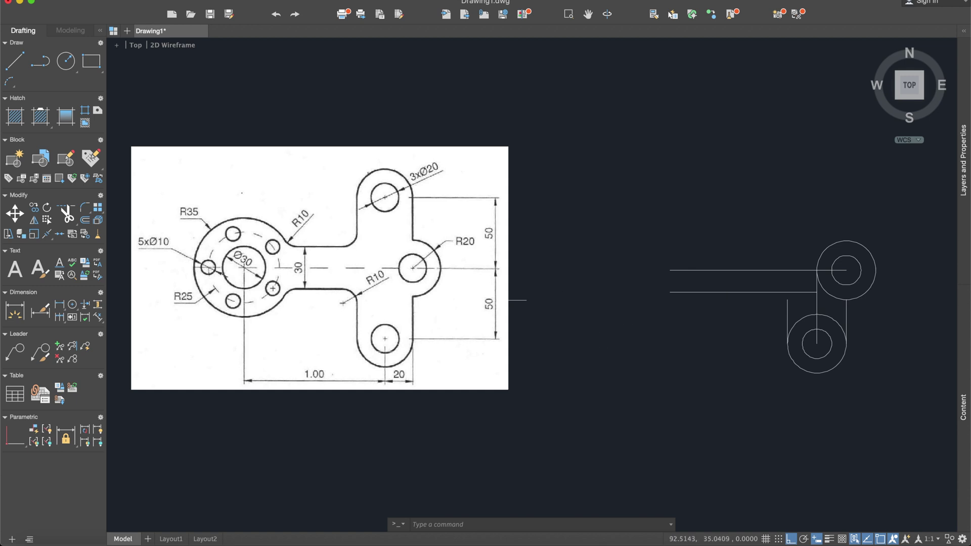
{"action": "type", "text": "fillet"}
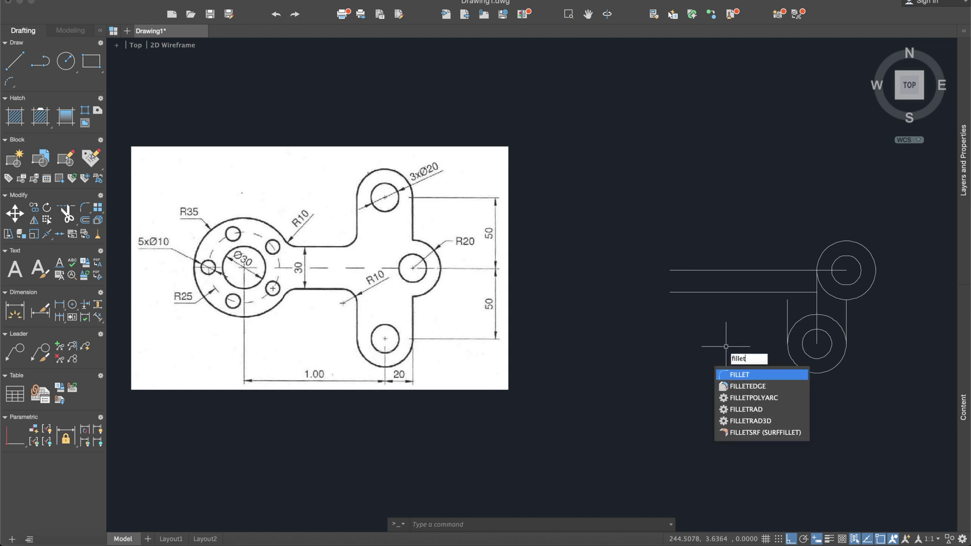
Fillet the left vertical line and the lower horizontal line with radius 10.
{"action": "key", "text": "Return"}
{"action": "type", "text": "r"}
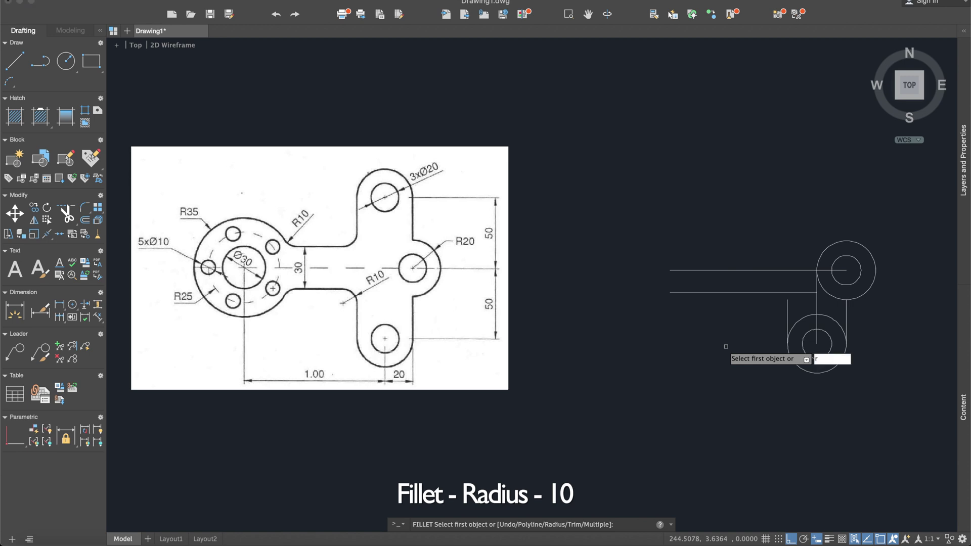
{"action": "key", "text": "Return"}
{"action": "type", "text": "10"}
{"action": "key", "text": "Return"}
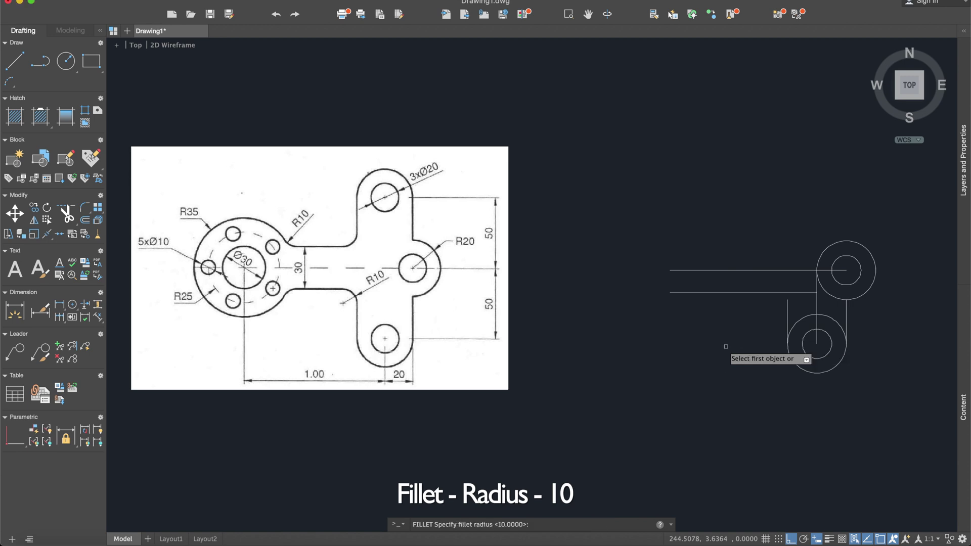
{"action": "left_click", "coordinate": [786, 311]}
{"action": "left_click", "coordinate": [768, 292]}
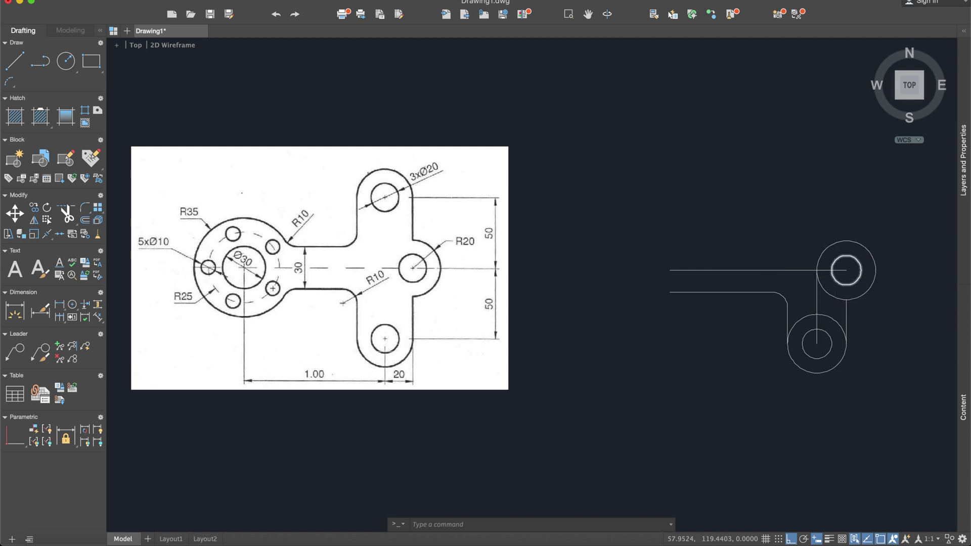
Draw a horizontal line from the upper circle's centre out past its right side.
{"action": "left_click", "coordinate": [15, 61]}
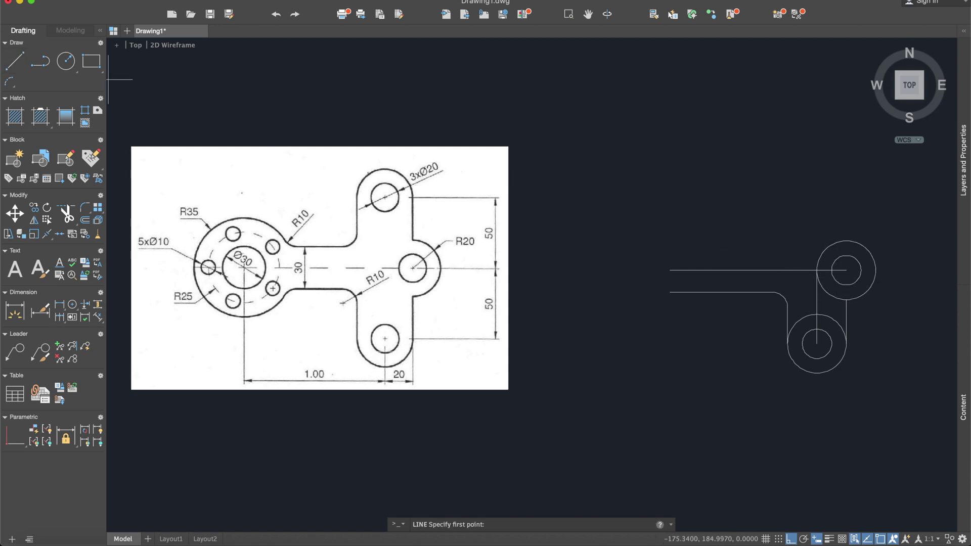
{"action": "left_click", "coordinate": [847, 270]}
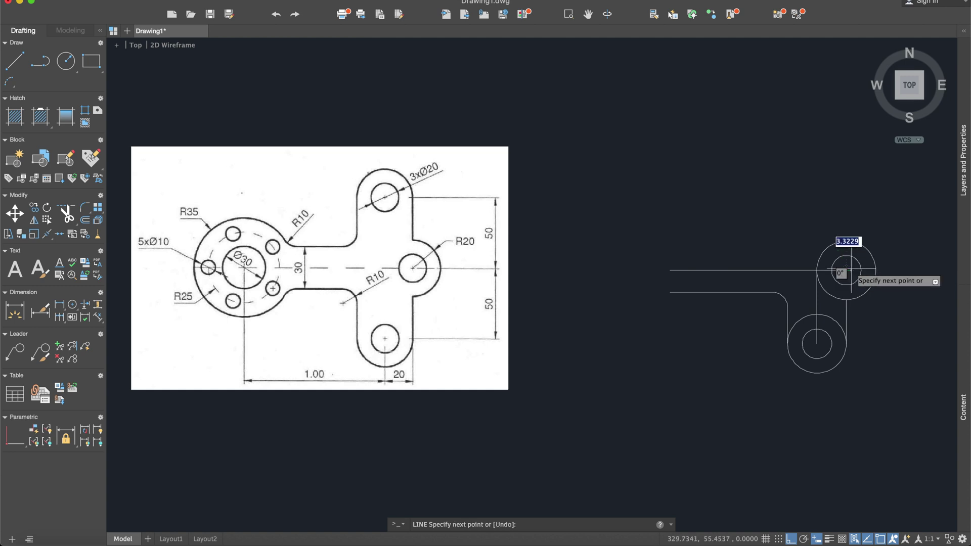
{"action": "left_click", "coordinate": [902, 271]}
{"action": "key", "text": "Escape"}
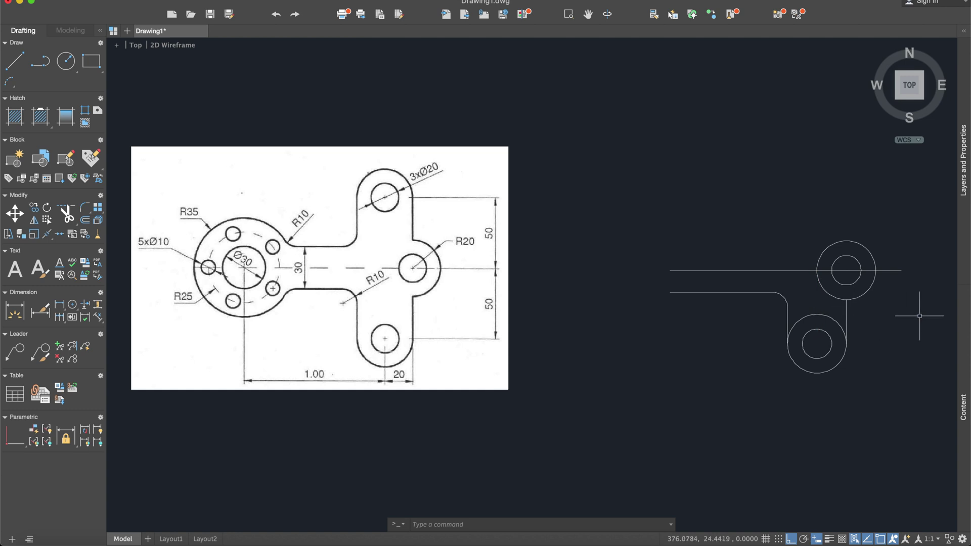
{"action": "type", "text": "trim"}
Trim the circle halves above the centre line and the unwanted arcs around the lower hole.
{"action": "key", "text": "Return"}
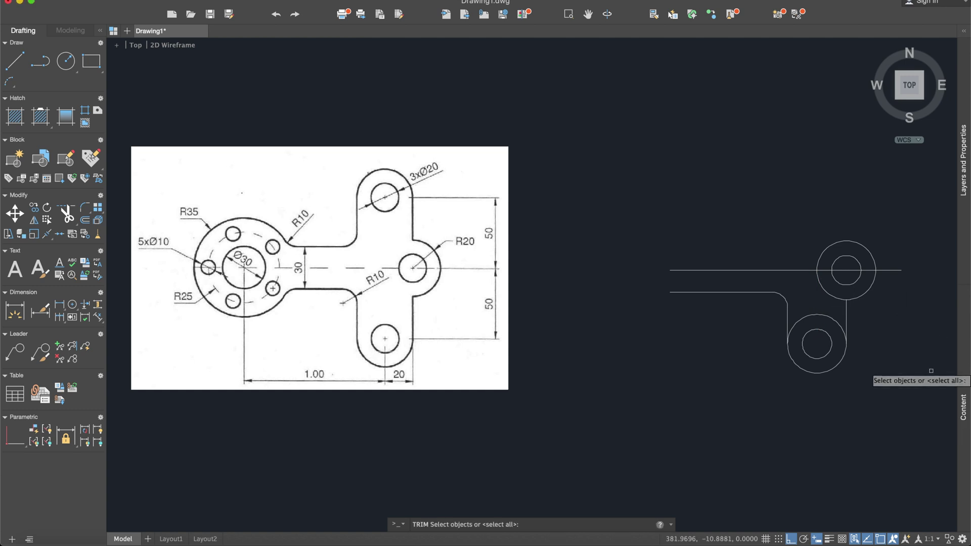
{"action": "left_click", "coordinate": [931, 372]}
{"action": "left_click", "coordinate": [727, 182]}
{"action": "key", "text": "Return"}
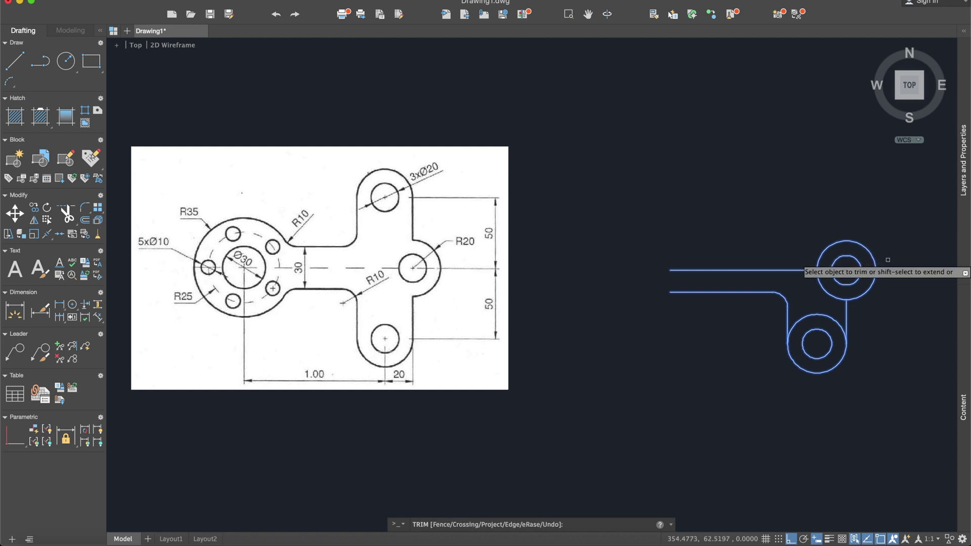
{"action": "left_click", "coordinate": [893, 259]}
{"action": "left_click", "coordinate": [802, 215]}
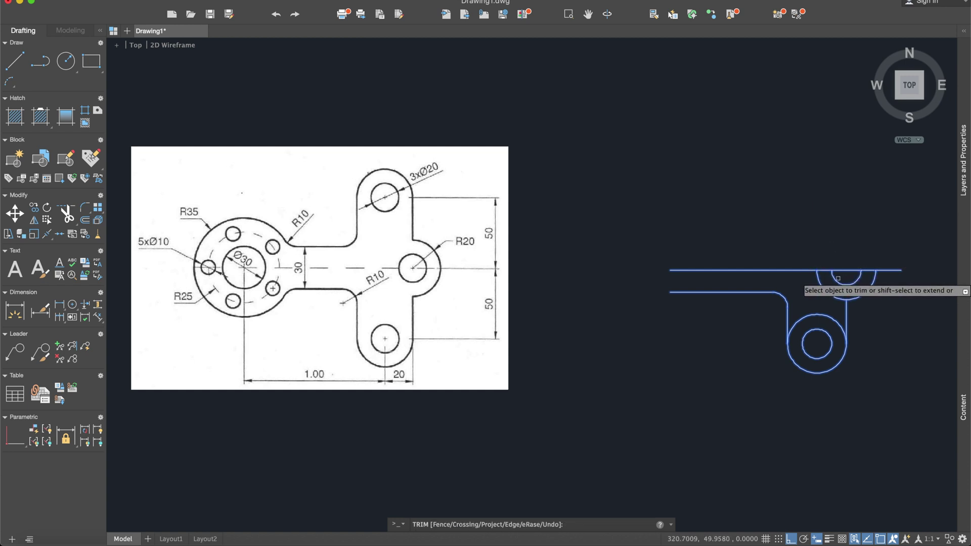
{"action": "left_click", "coordinate": [823, 288]}
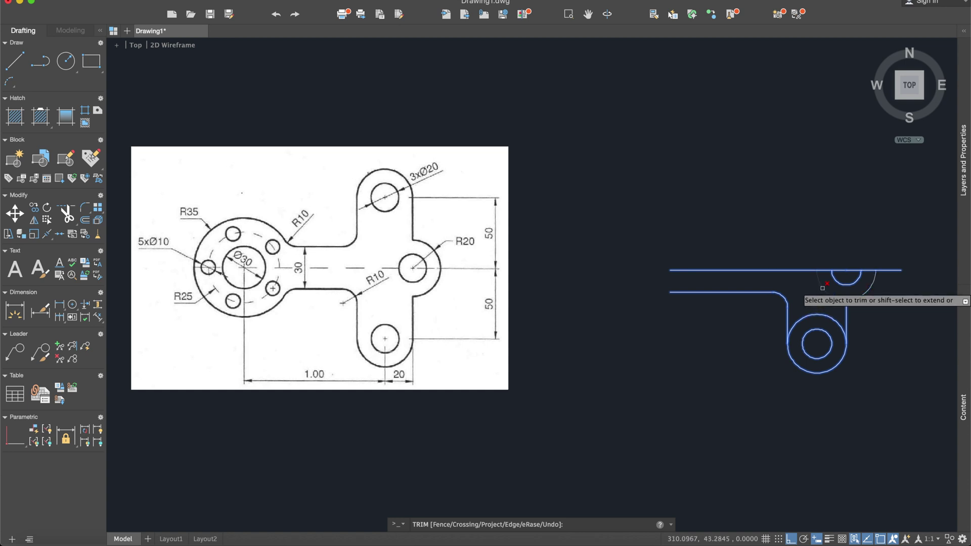
{"action": "left_click", "coordinate": [825, 317]}
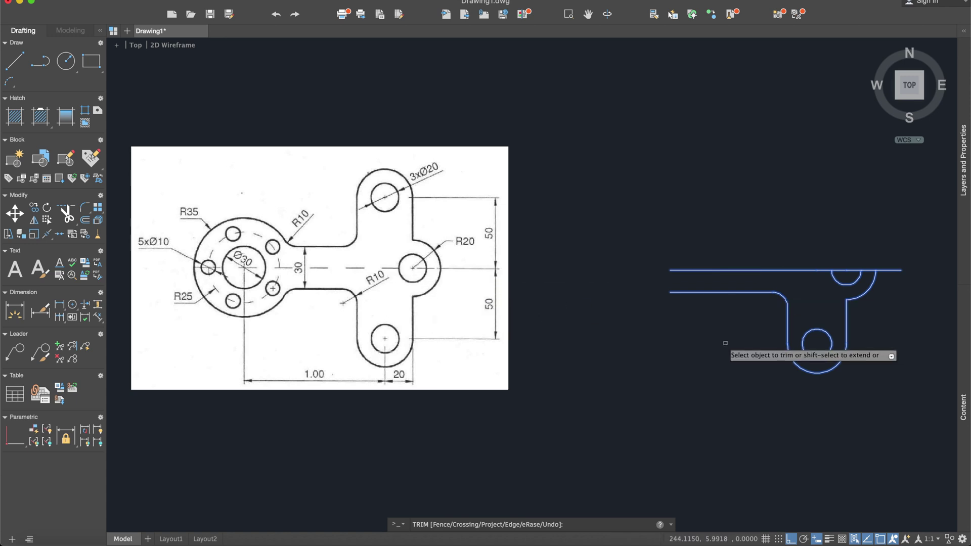
{"action": "key", "text": "Return"}
{"action": "scroll", "coordinate": [652, 307], "scroll_direction": "left", "scroll_amount": 1}
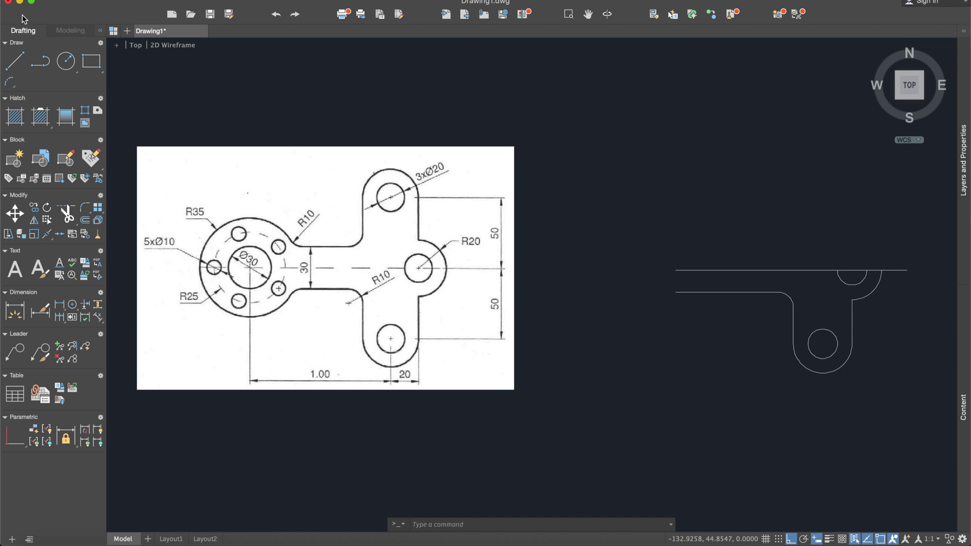
Draw a circle centred on the left end of the horizontal centre line.
{"action": "left_click", "coordinate": [66, 61]}
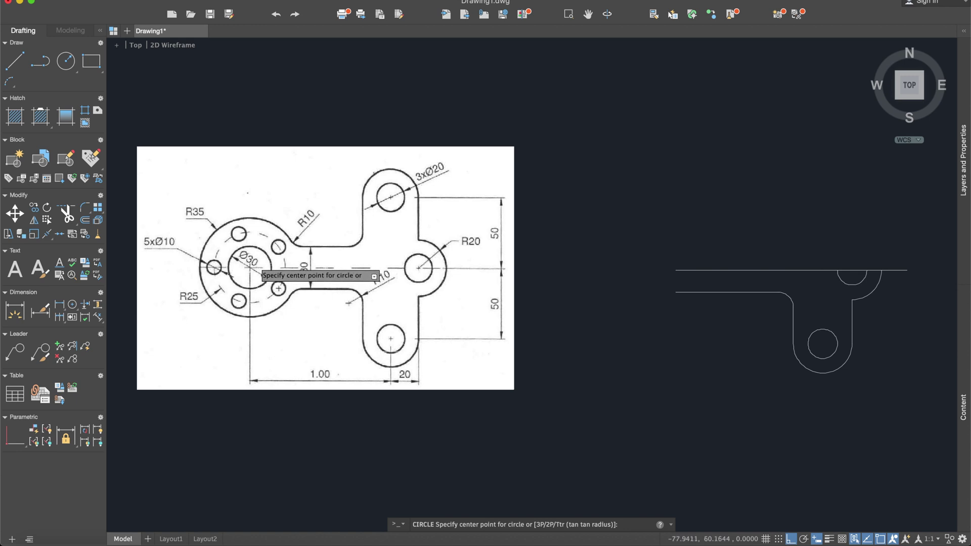
{"action": "left_click", "coordinate": [676, 270]}
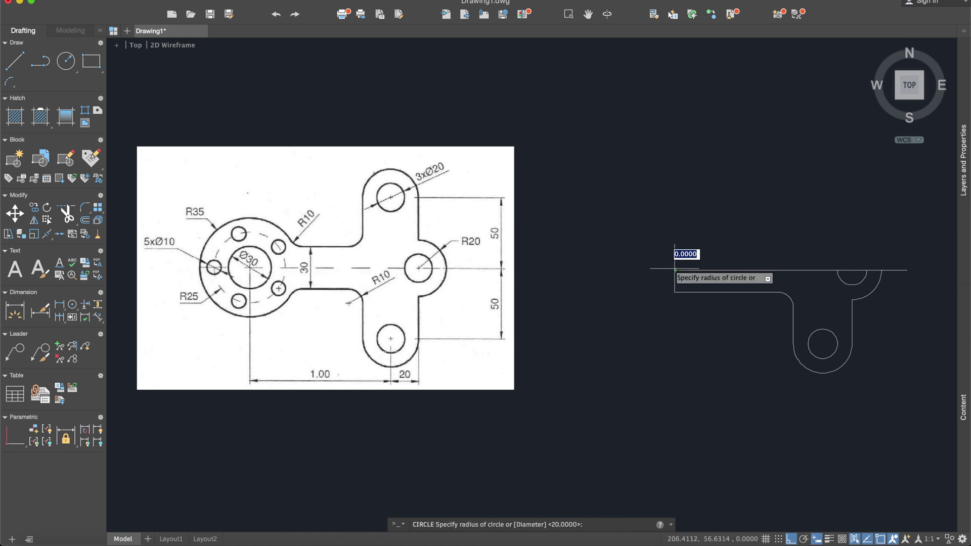
{"action": "left_click", "coordinate": [656, 248]}
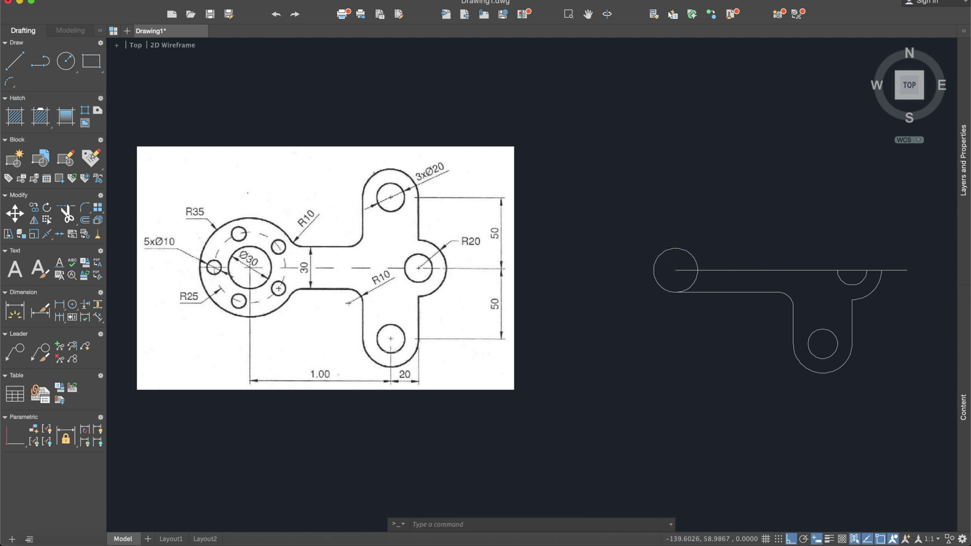
{"action": "left_click", "coordinate": [14, 62]}
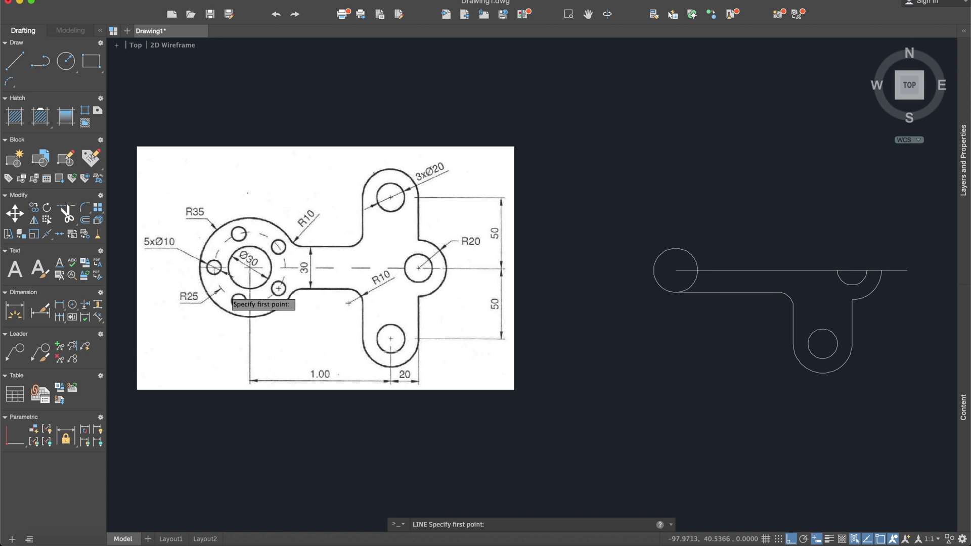
Add a radius 25 circle and a larger outer circle at the same centre.
{"action": "left_click", "coordinate": [66, 61]}
{"action": "left_click", "coordinate": [676, 270]}
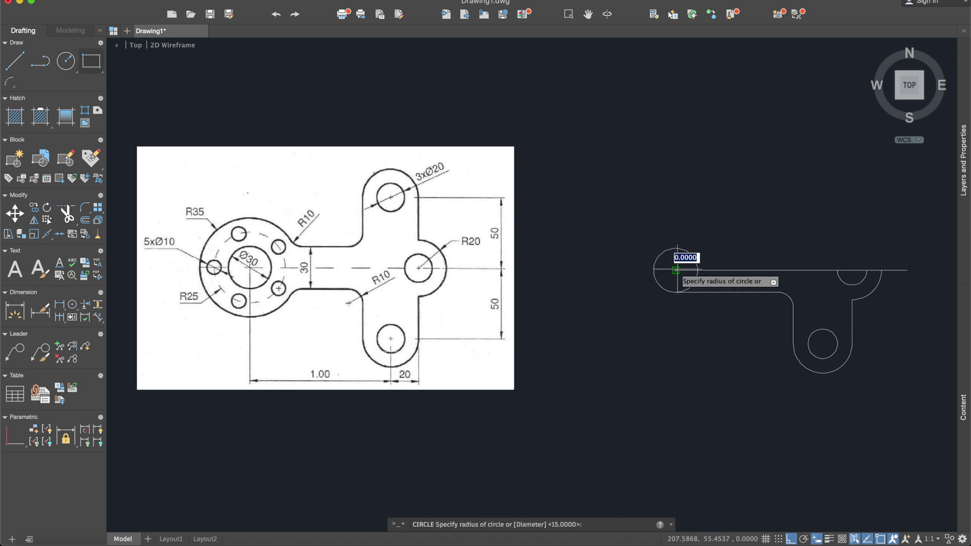
{"action": "type", "text": "25"}
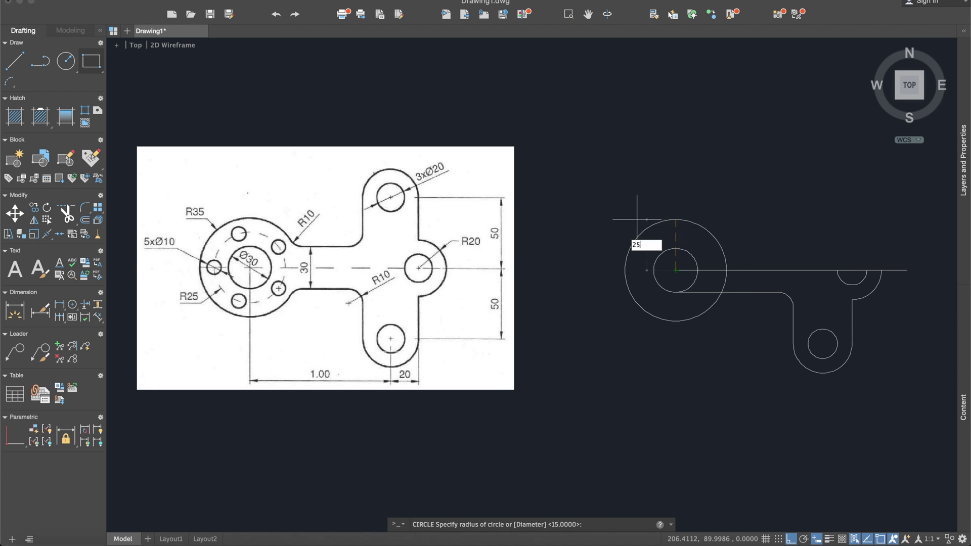
{"action": "key", "text": "Return"}
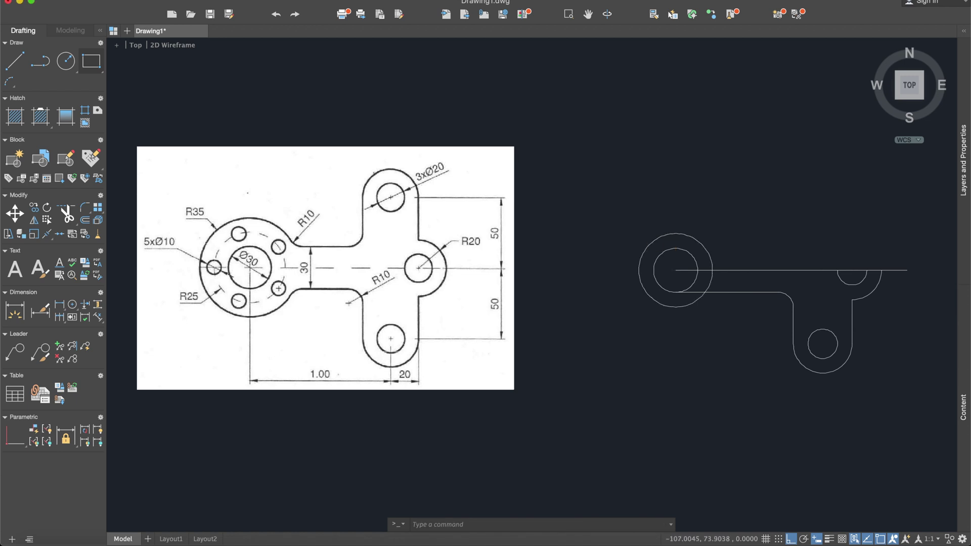
{"action": "left_click", "coordinate": [67, 61]}
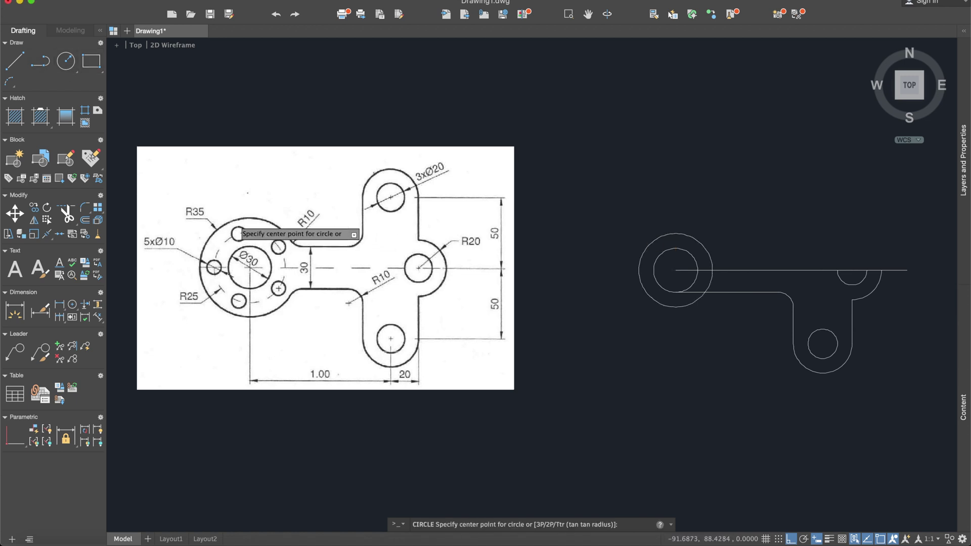
{"action": "left_click", "coordinate": [675, 270]}
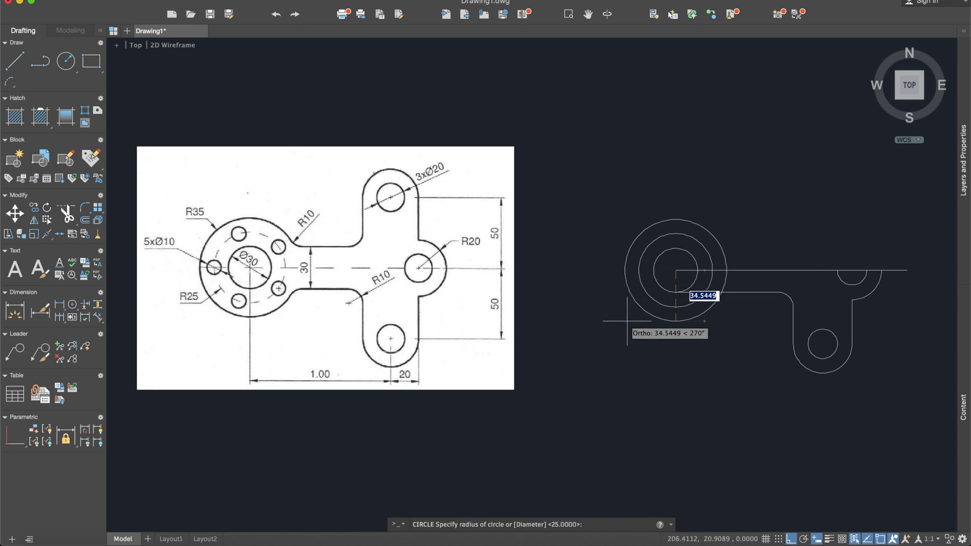
{"action": "left_click", "coordinate": [626, 320]}
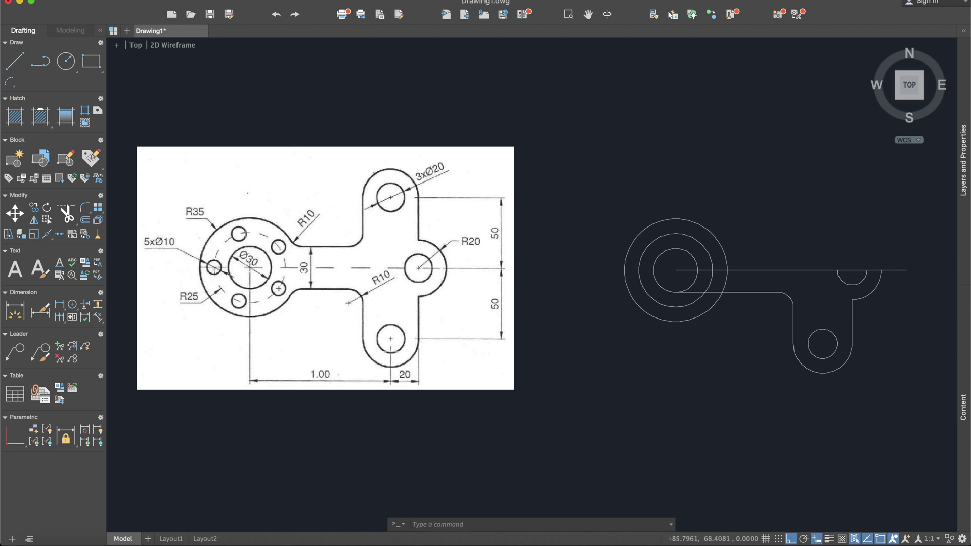
{"action": "left_click", "coordinate": [15, 62]}
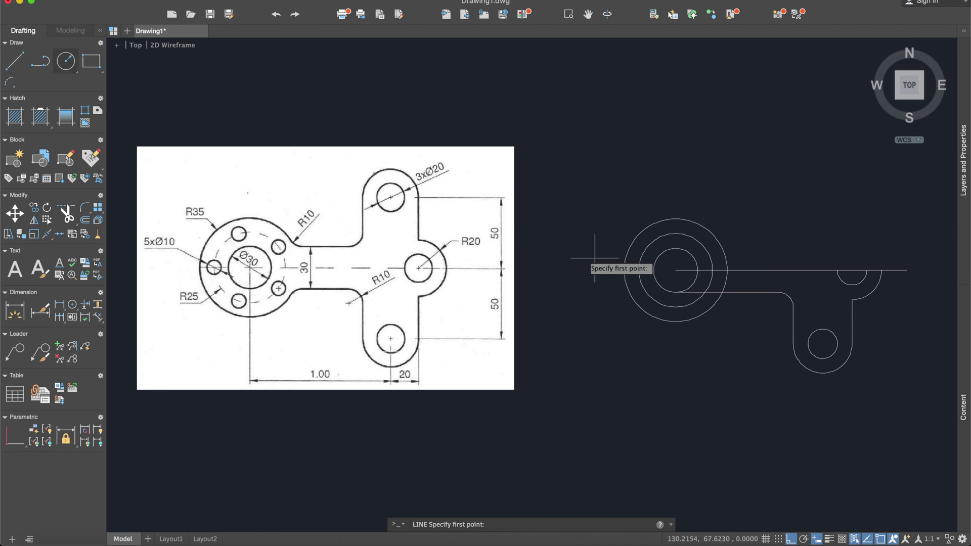
Draw a horizontal line leftward from the hub circles' centre.
{"action": "left_click", "coordinate": [675, 270]}
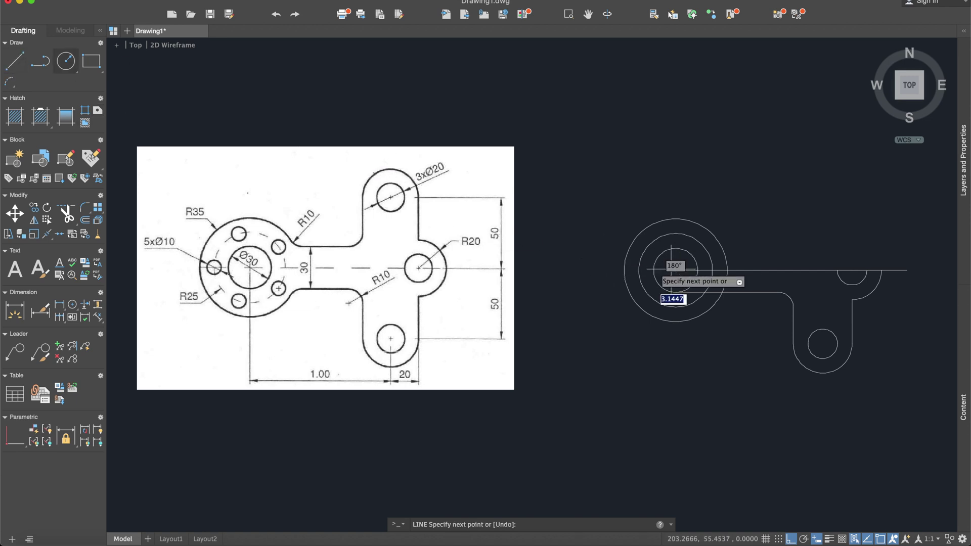
{"action": "left_click", "coordinate": [594, 271]}
{"action": "key", "text": "Return"}
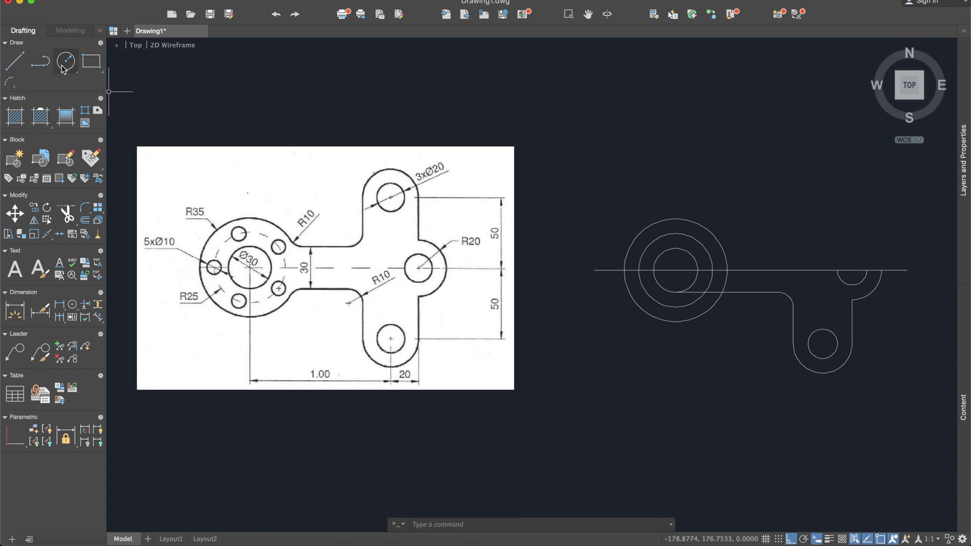
Add a small hole circle where that line crosses the middle circle.
{"action": "left_click", "coordinate": [64, 64]}
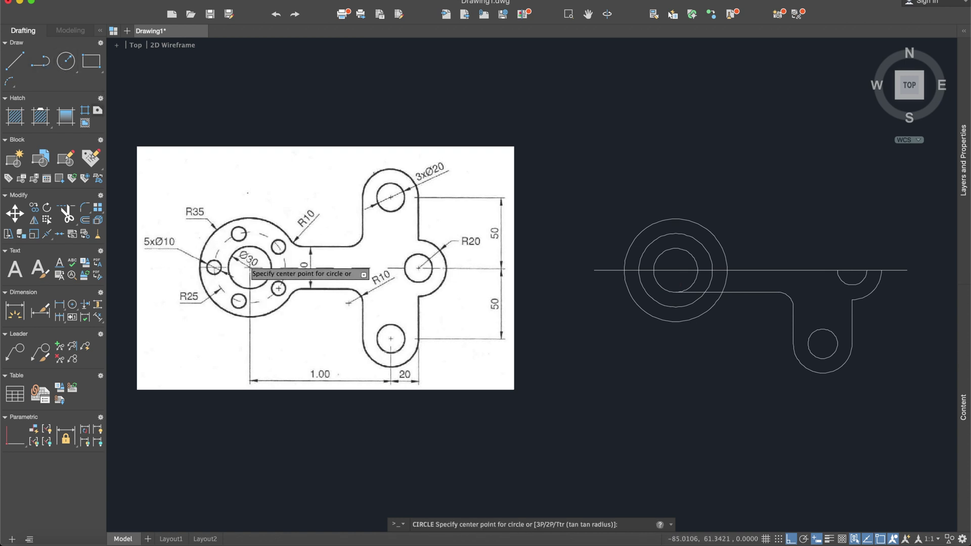
{"action": "left_click", "coordinate": [639, 270]}
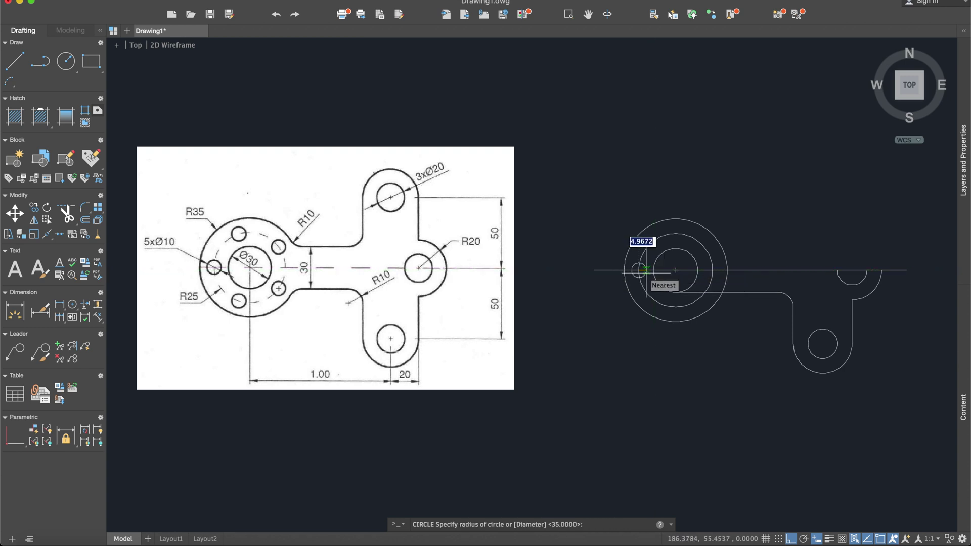
{"action": "left_click", "coordinate": [647, 271]}
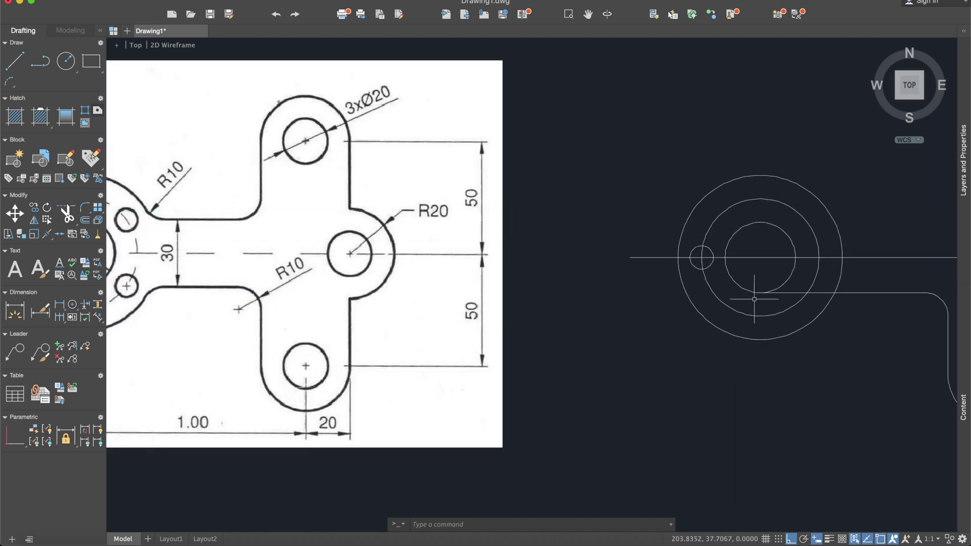
{"action": "middle_click_drag", "start_coordinate": [743, 281], "coordinate": [755, 299]}
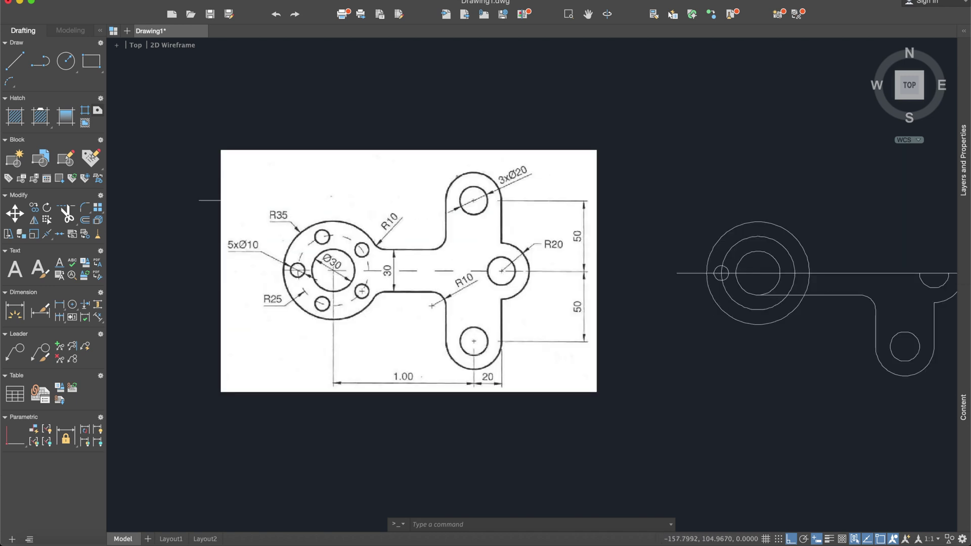
Draw a 50-unit line from the bore centre at 252 degrees with Ortho off.
{"action": "left_click", "coordinate": [15, 62]}
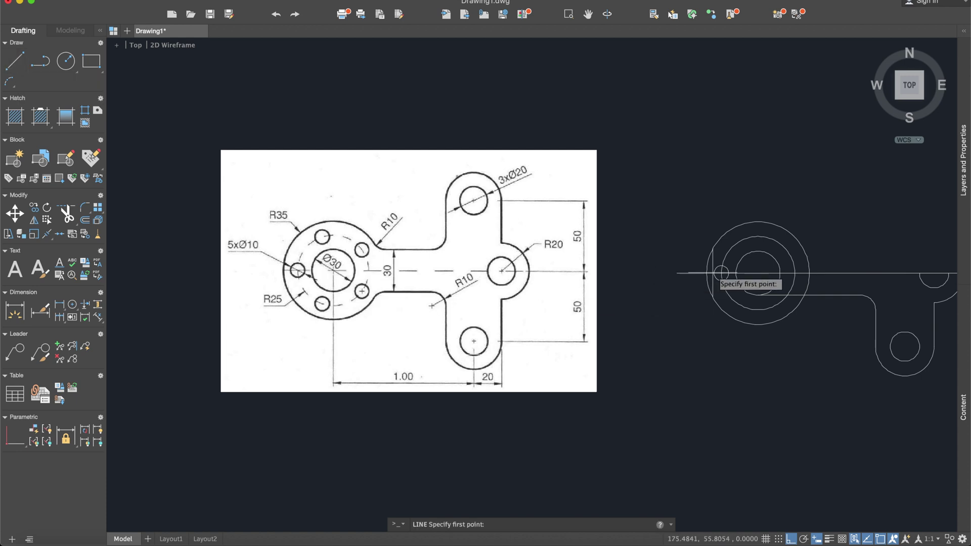
{"action": "left_click", "coordinate": [758, 274]}
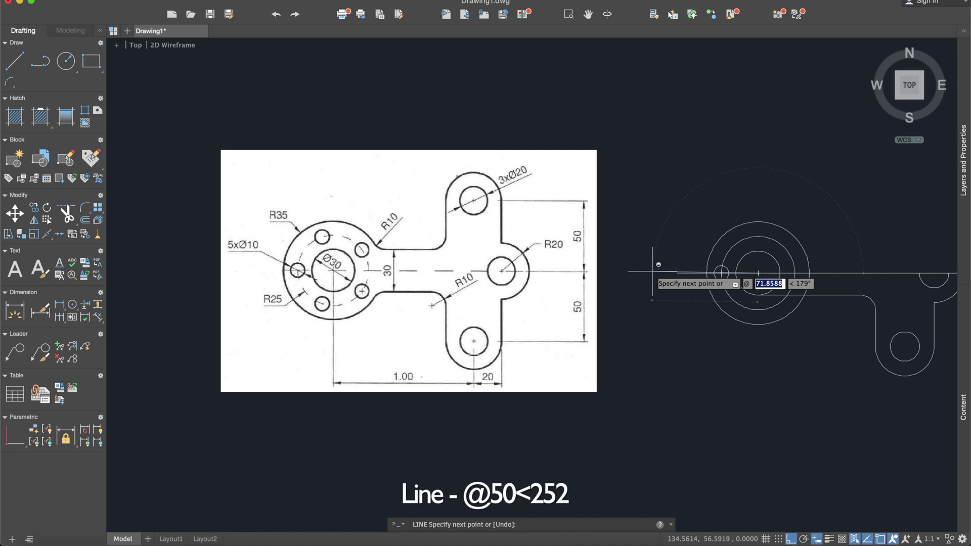
{"action": "type", "text": "50"}
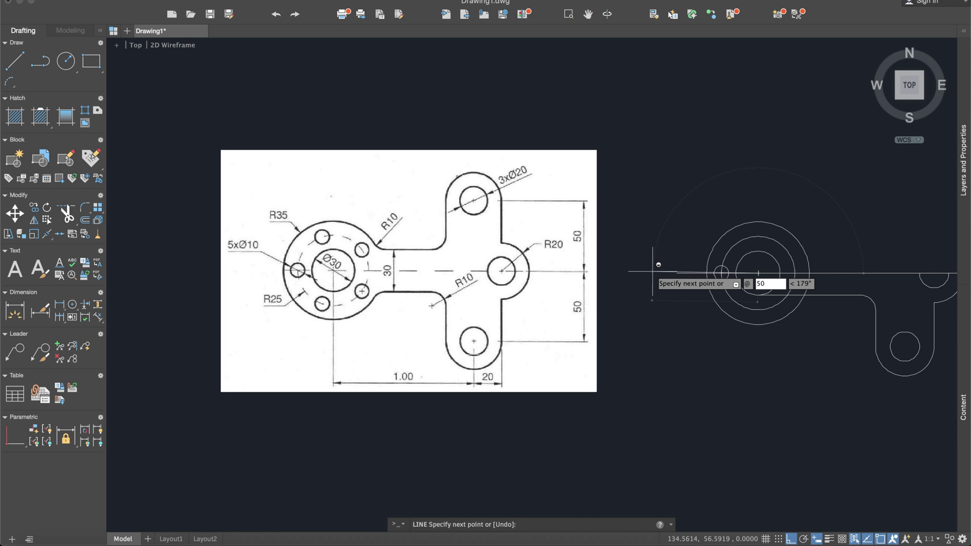
{"action": "key", "text": "F8"}
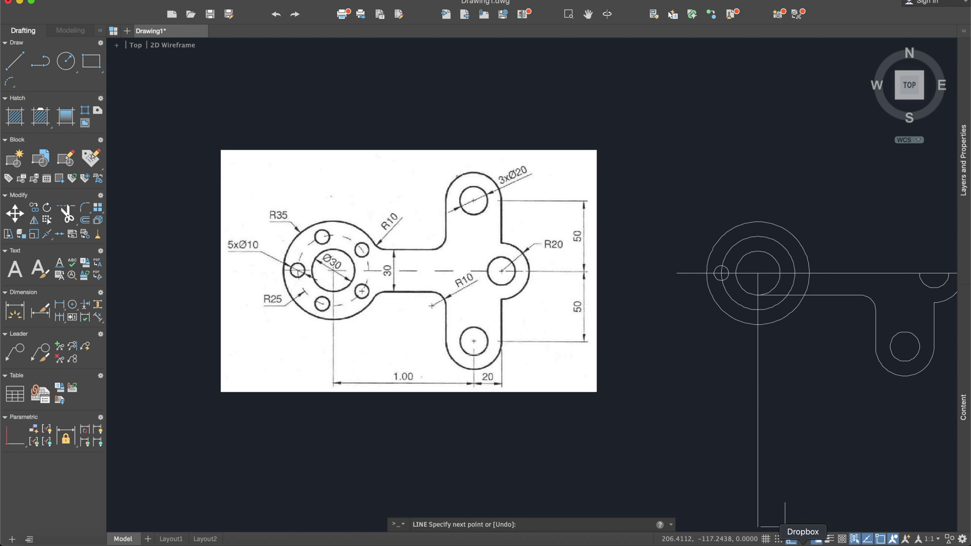
{"action": "left_click", "coordinate": [792, 537]}
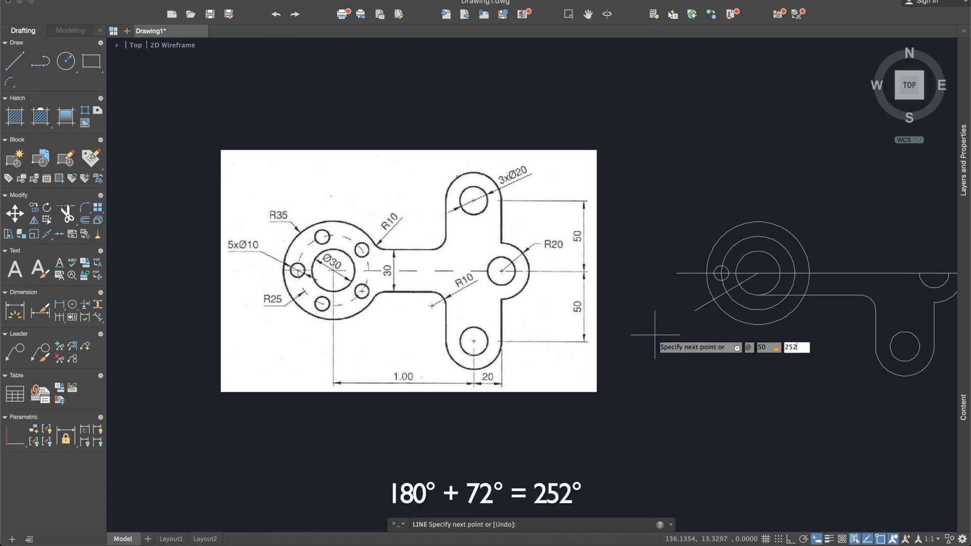
{"action": "key", "text": "Return"}
{"action": "key", "text": "Return"}
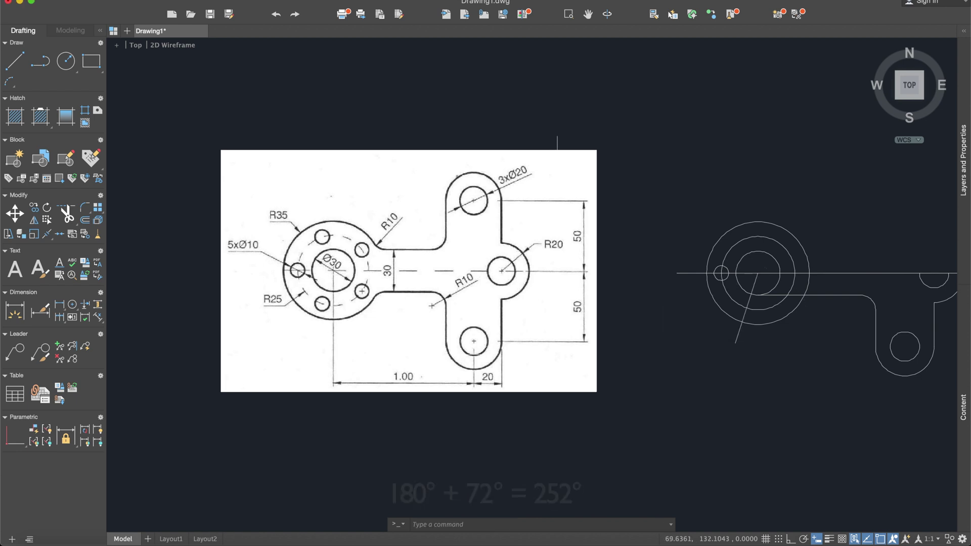
Draw a 50-unit line from the bore centre at 324 degrees.
{"action": "left_click", "coordinate": [15, 61]}
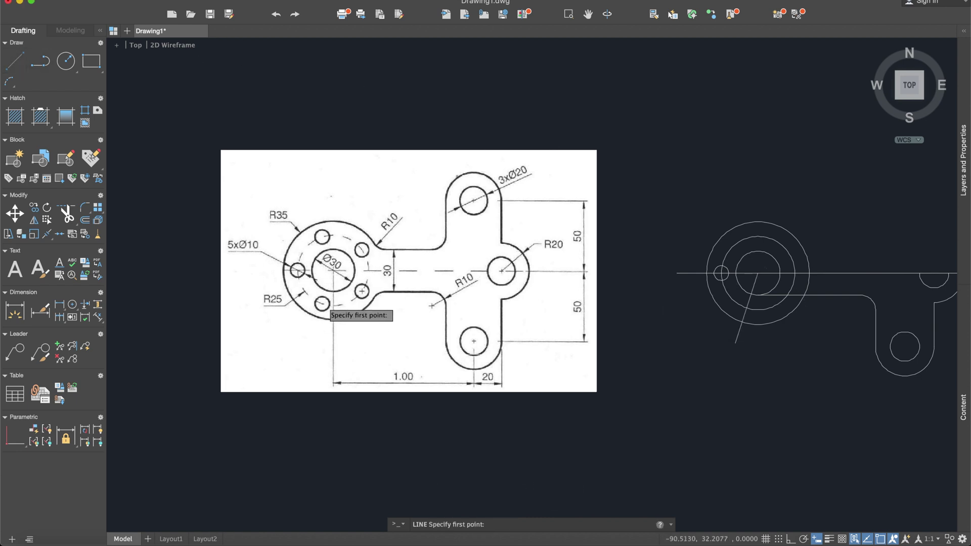
{"action": "left_click", "coordinate": [759, 272]}
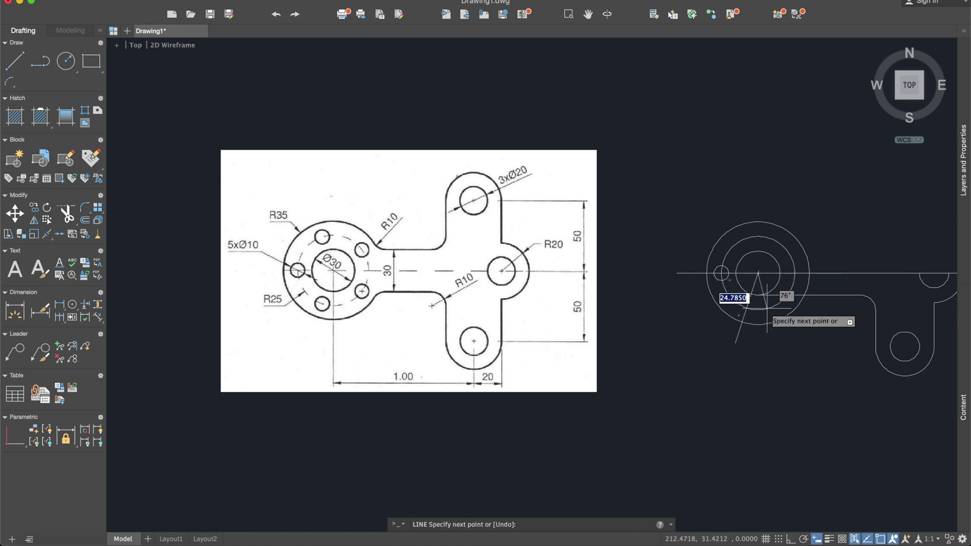
{"action": "key", "text": "F8"}
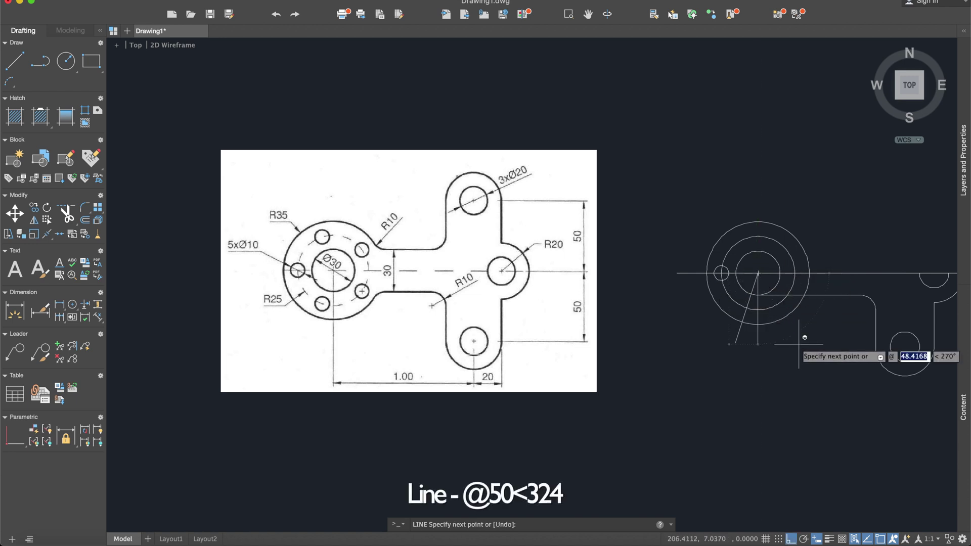
{"action": "type", "text": "50"}
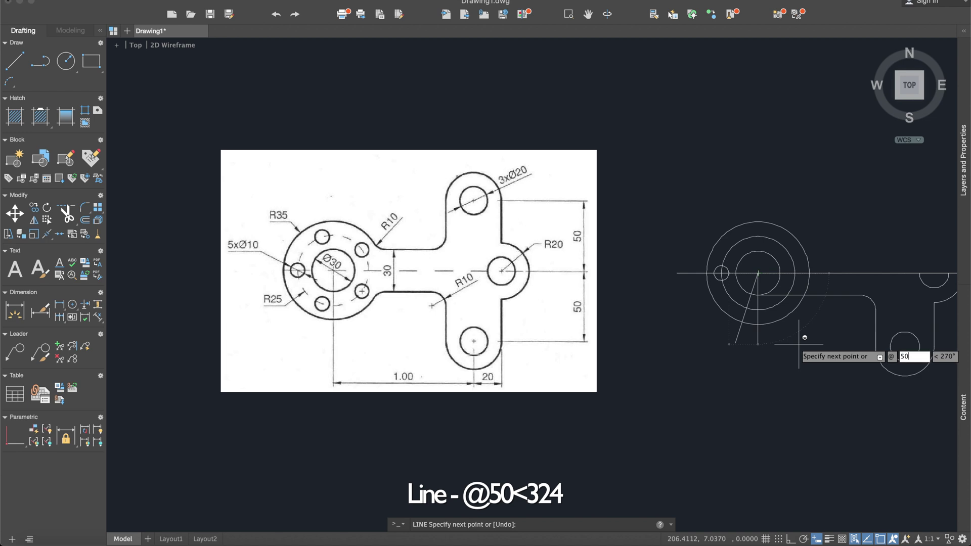
{"action": "key", "text": "Tab"}
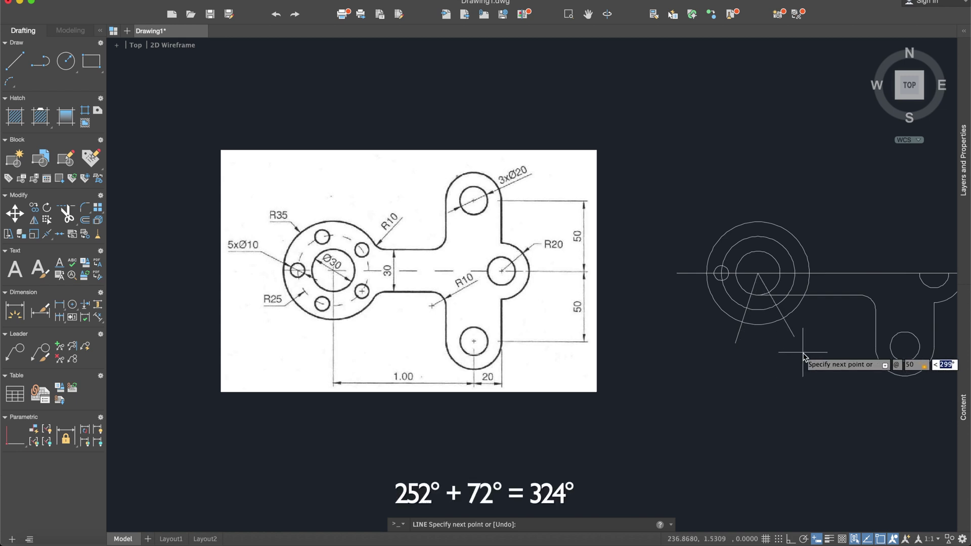
{"action": "key", "text": "Return"}
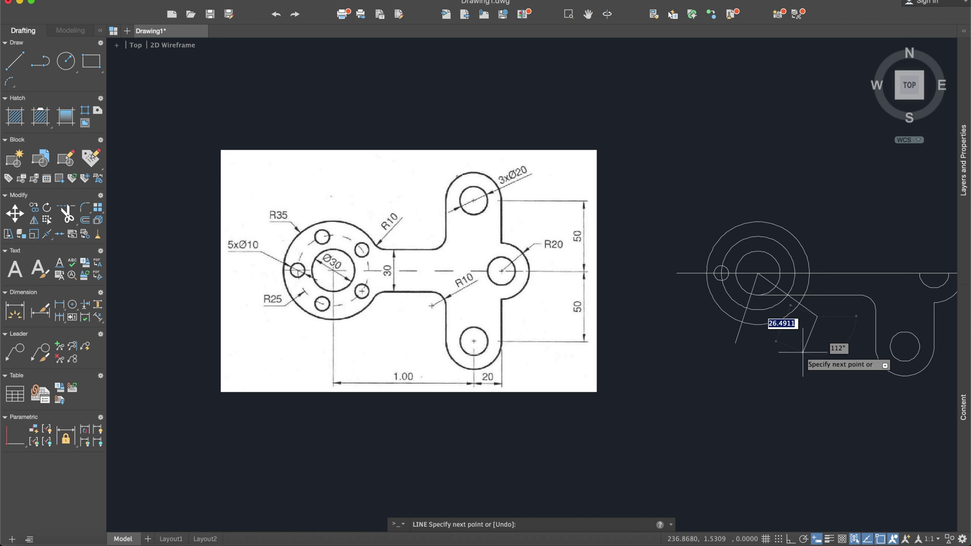
{"action": "key", "text": "Escape"}
{"action": "middle_click_drag", "start_coordinate": [789, 346], "coordinate": [753, 354]}
{"action": "scroll", "coordinate": [723, 319], "scroll_direction": "up", "scroll_amount": 2}
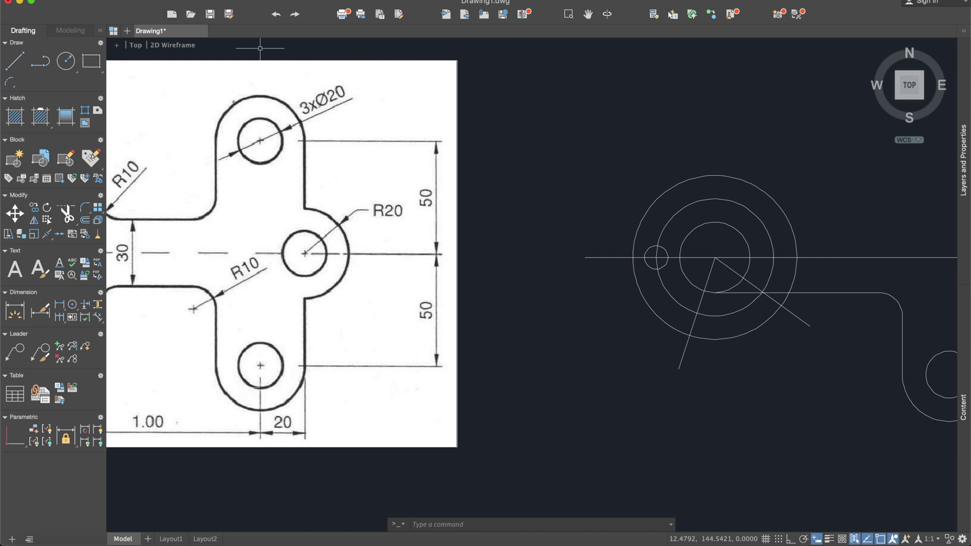
Draw two radius-5 holes where the 252° and 324° lines cross the middle circle.
{"action": "left_click", "coordinate": [66, 61]}
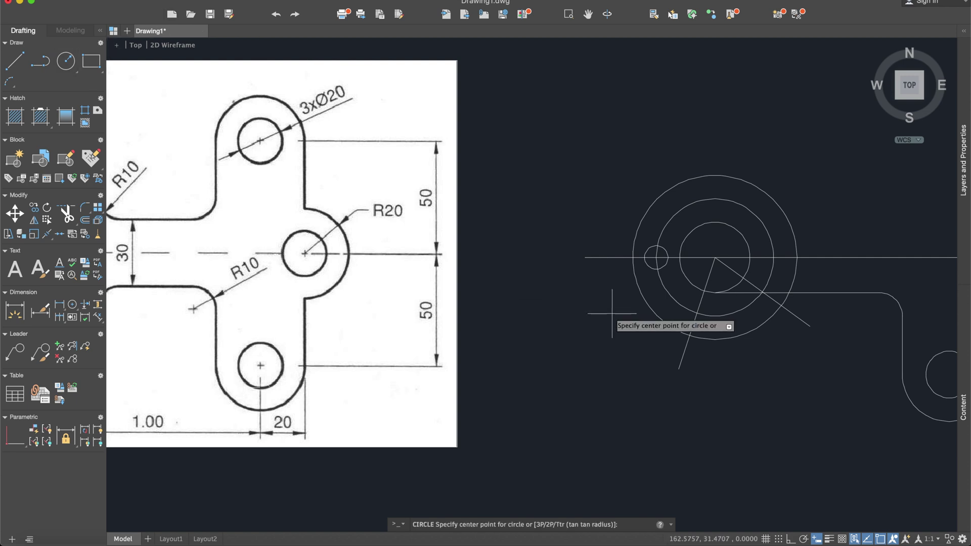
{"action": "left_click", "coordinate": [699, 314]}
{"action": "scroll", "coordinate": [700, 314], "scroll_direction": "down", "scroll_amount": 3}
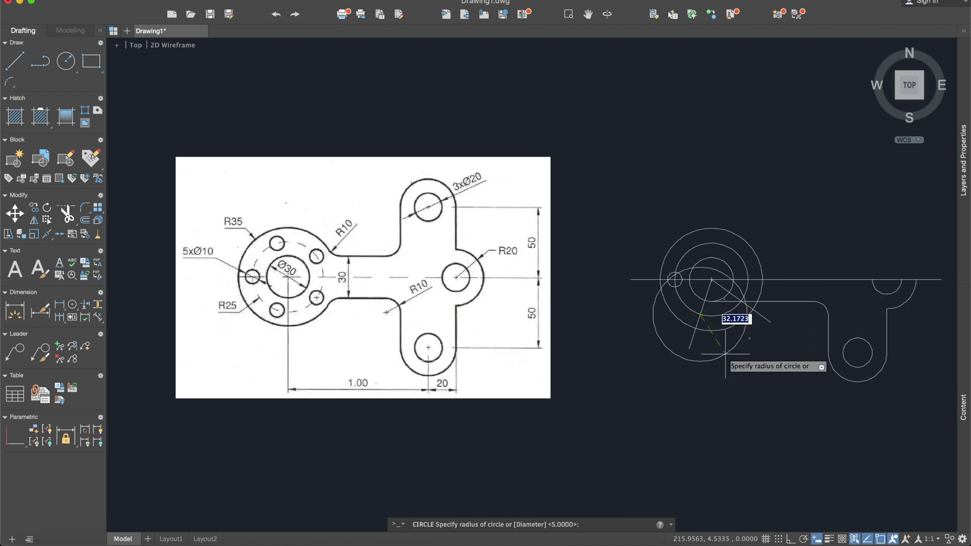
{"action": "key", "text": "Return"}
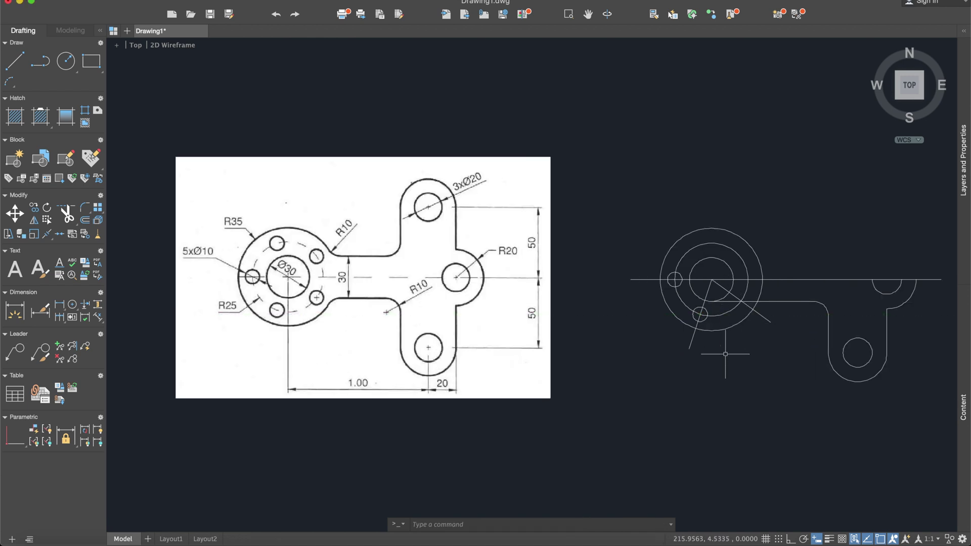
{"action": "left_click", "coordinate": [66, 60]}
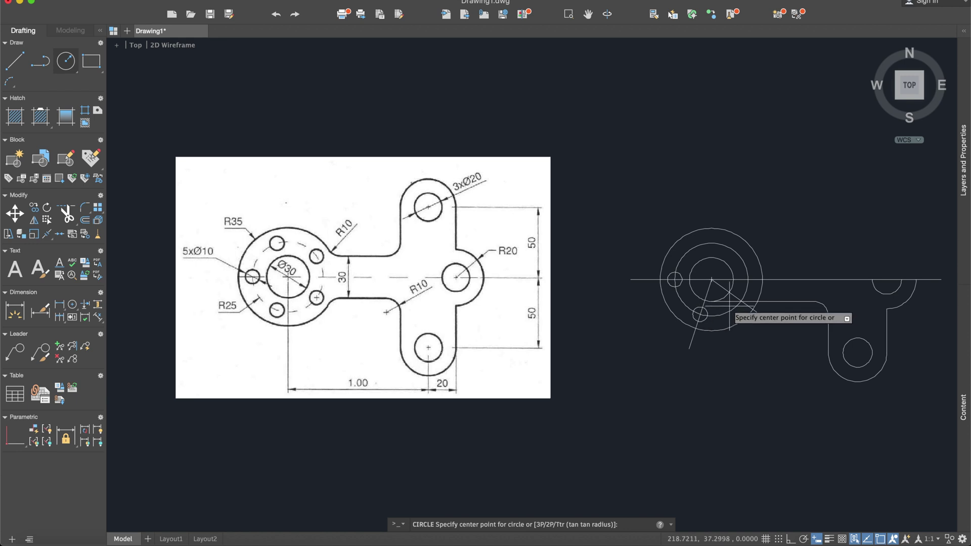
{"action": "scroll", "coordinate": [736, 300], "scroll_direction": "up", "scroll_amount": 2}
{"action": "scroll", "coordinate": [736, 300], "scroll_direction": "up", "scroll_amount": 2}
{"action": "scroll", "coordinate": [739, 299], "scroll_direction": "up", "scroll_amount": 2}
{"action": "scroll", "coordinate": [748, 299], "scroll_direction": "up", "scroll_amount": 2}
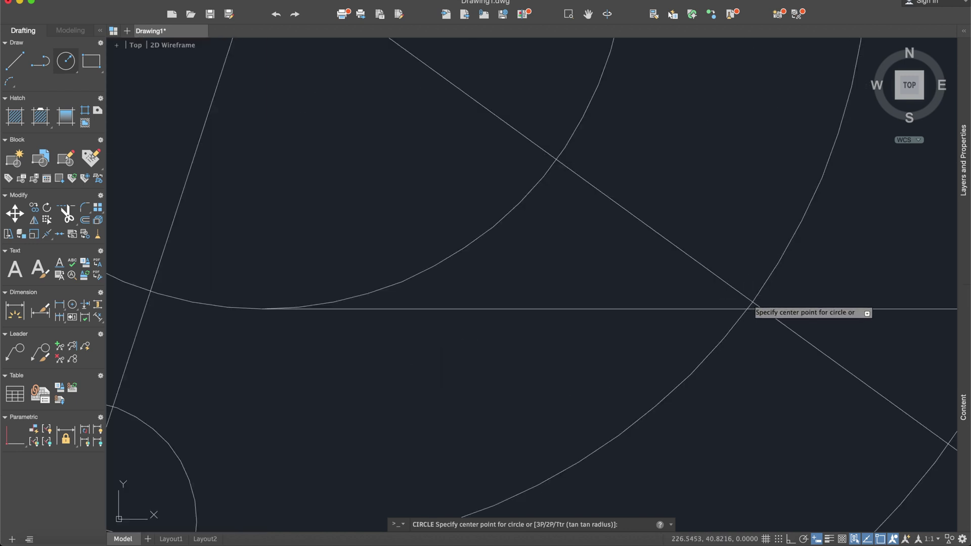
{"action": "scroll", "coordinate": [753, 298], "scroll_direction": "up", "scroll_amount": 2}
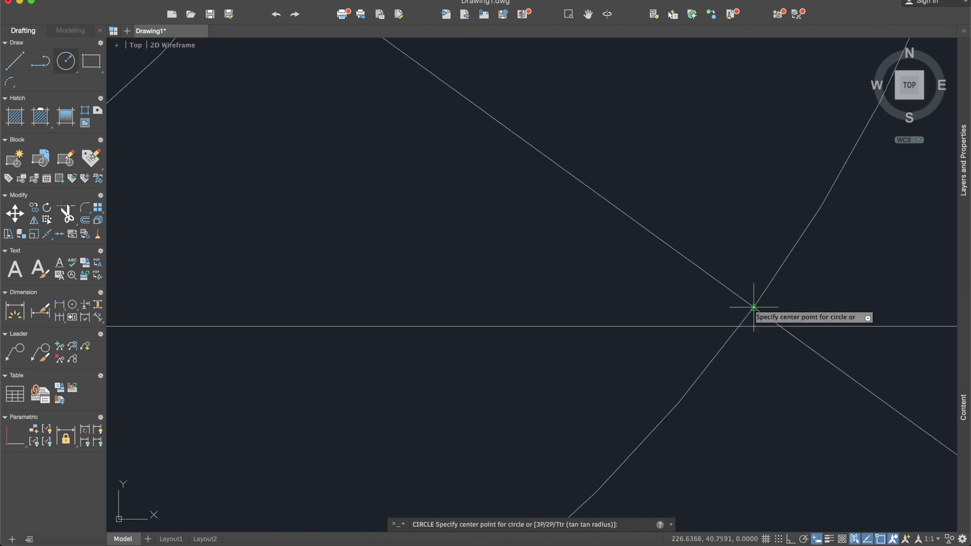
{"action": "left_click", "coordinate": [753, 307]}
{"action": "type", "text": "5"}
{"action": "key", "text": "Return"}
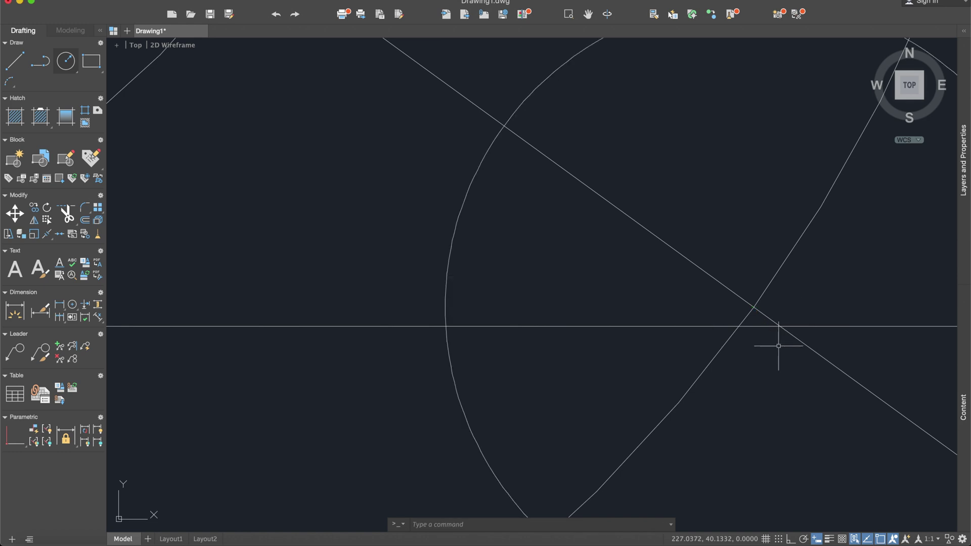
{"action": "scroll", "coordinate": [778, 346], "scroll_direction": "down", "scroll_amount": 3}
{"action": "scroll", "coordinate": [778, 346], "scroll_direction": "down", "scroll_amount": 2}
{"action": "middle_click_drag", "start_coordinate": [804, 351], "coordinate": [559, 354]}
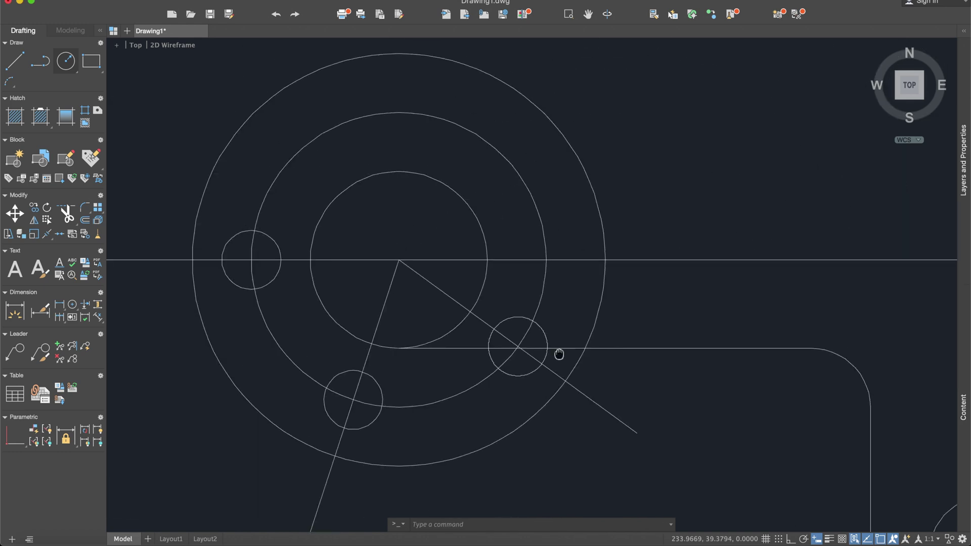
{"action": "scroll", "coordinate": [559, 355], "scroll_direction": "down", "scroll_amount": 2}
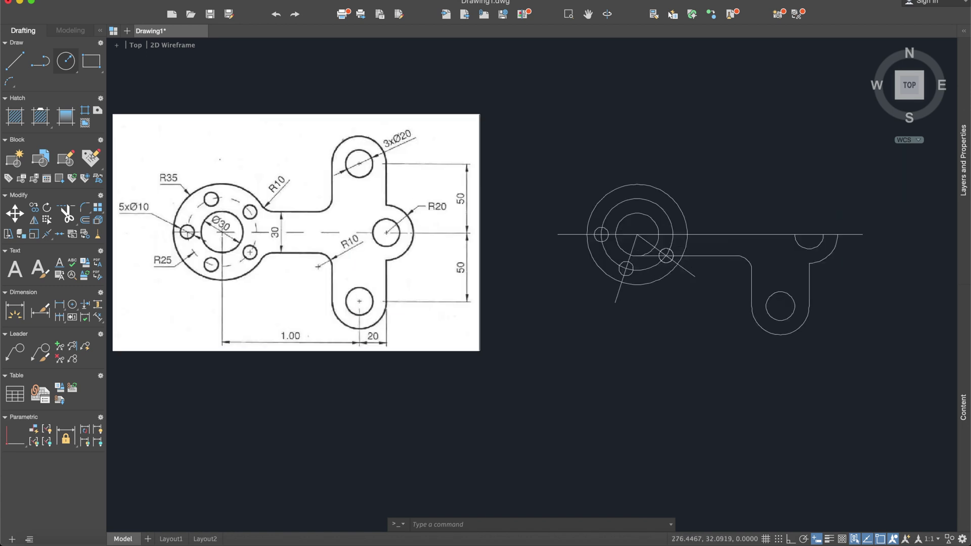
{"action": "scroll", "coordinate": [636, 261], "scroll_direction": "up", "scroll_amount": 3}
{"action": "type", "text": "fillet"}
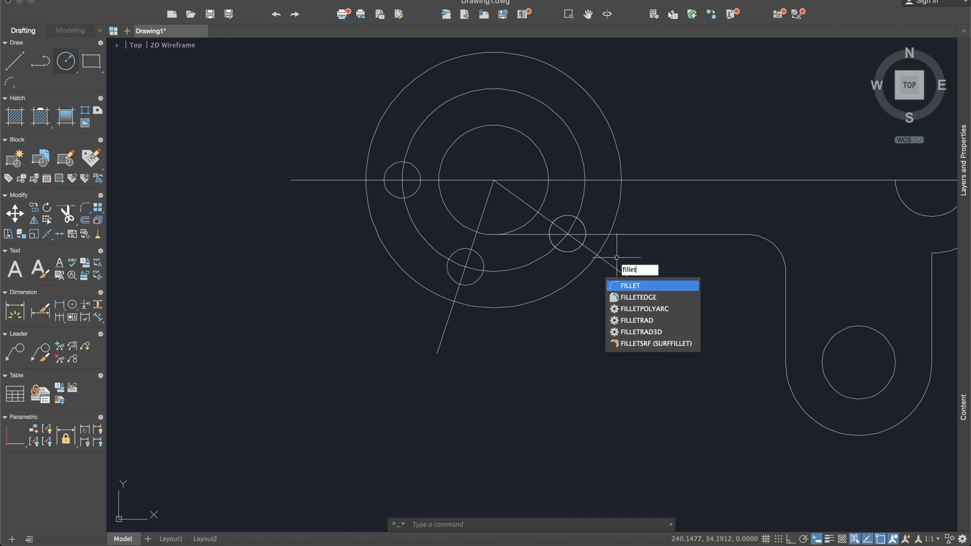
Fillet the corner between the R35 flange circle and the arm's top edge.
{"action": "key", "text": "Return"}
{"action": "type", "text": "r"}
{"action": "key", "text": "Return"}
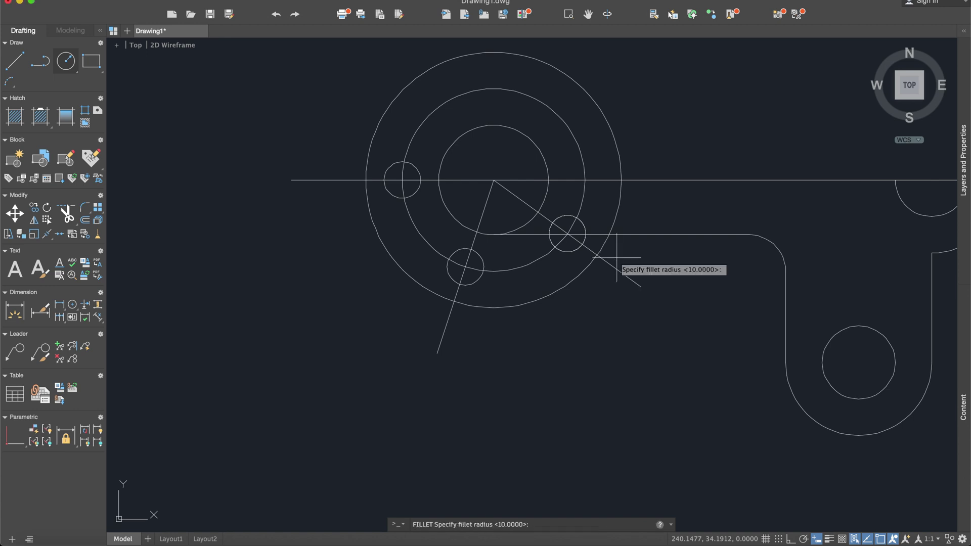
{"action": "type", "text": "1"}
{"action": "key", "text": "Return"}
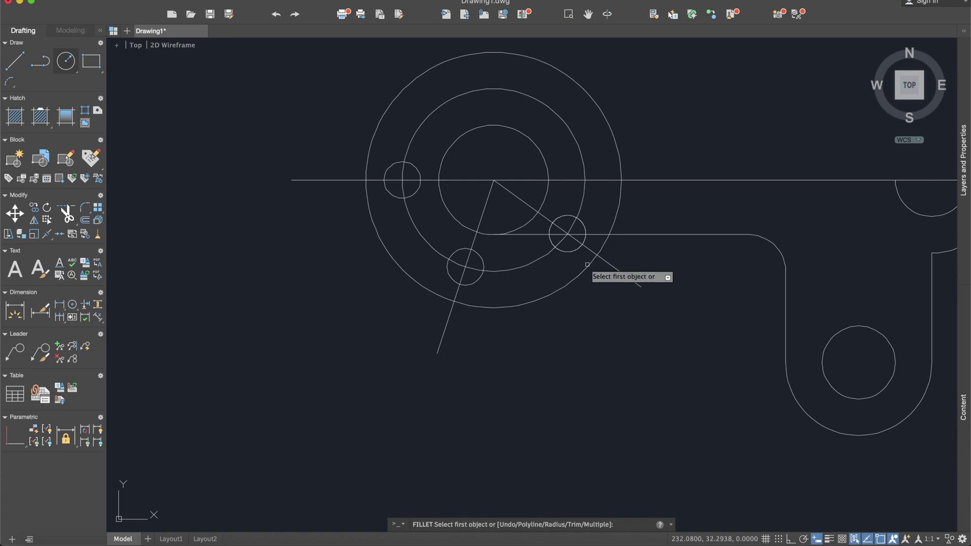
{"action": "left_click", "coordinate": [586, 266]}
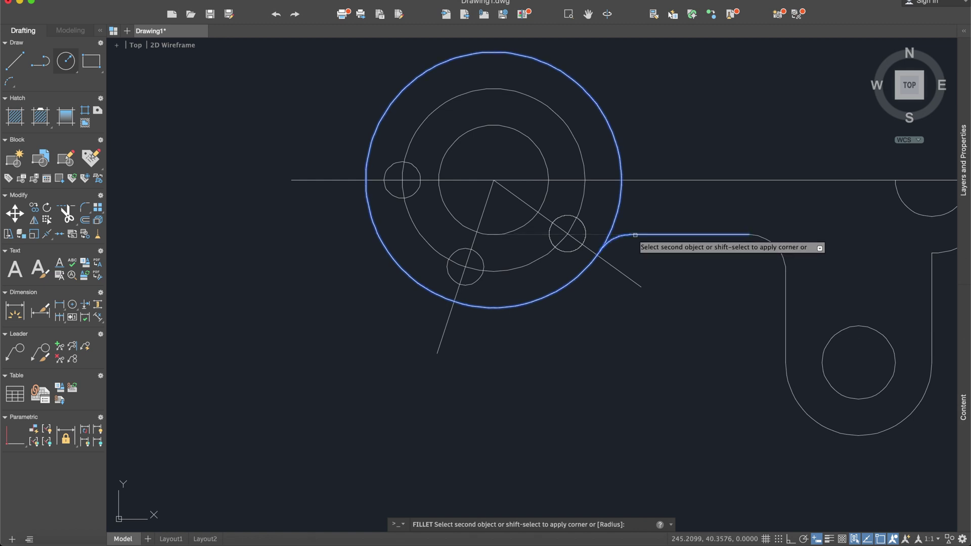
{"action": "left_click", "coordinate": [636, 234]}
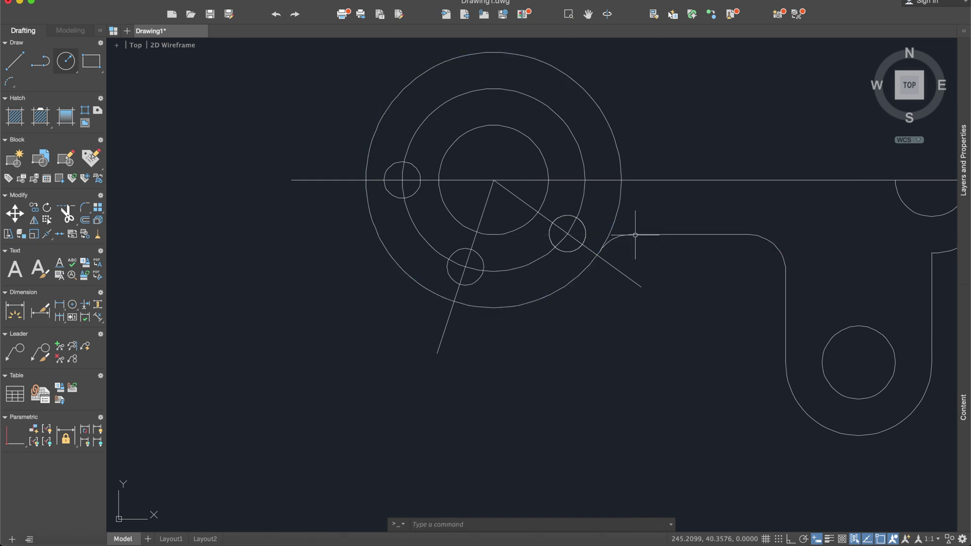
Erase both diagonal construction lines and the pitch circle, restoring the accidentally deleted centre line.
{"action": "left_click", "coordinate": [631, 281]}
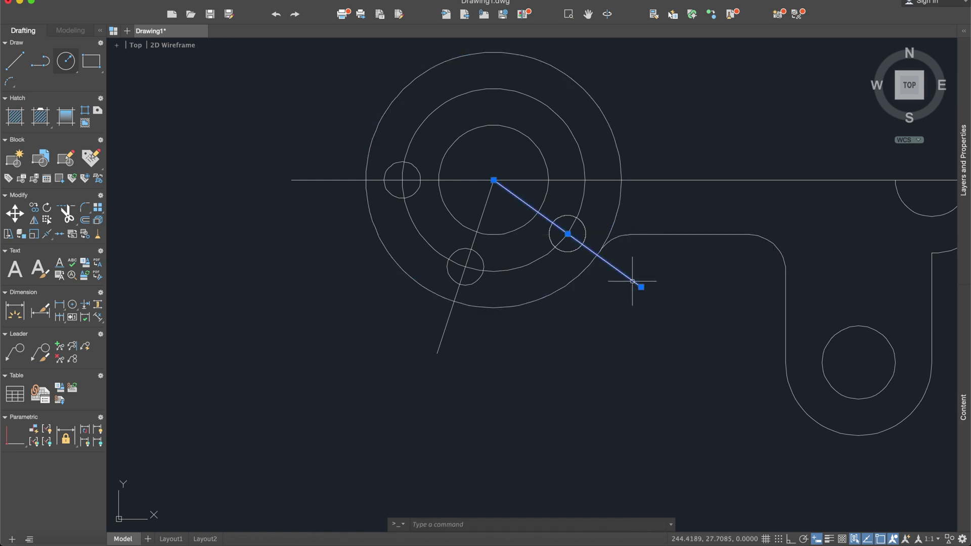
{"action": "left_click", "coordinate": [440, 345]}
{"action": "key", "text": "Delete"}
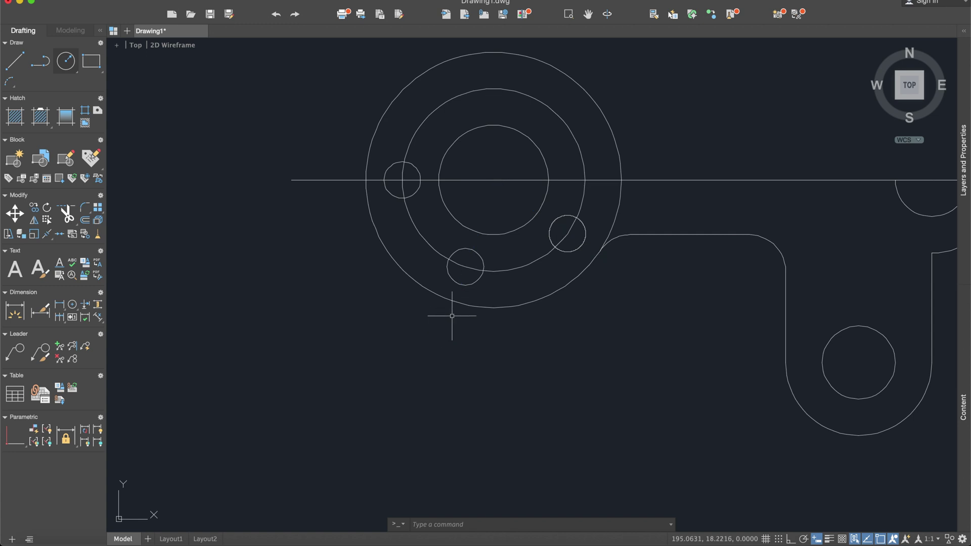
{"action": "scroll", "coordinate": [451, 319], "scroll_direction": "up", "scroll_amount": 2}
{"action": "scroll", "coordinate": [503, 282], "scroll_direction": "down", "scroll_amount": 2}
{"action": "left_click", "coordinate": [508, 271]}
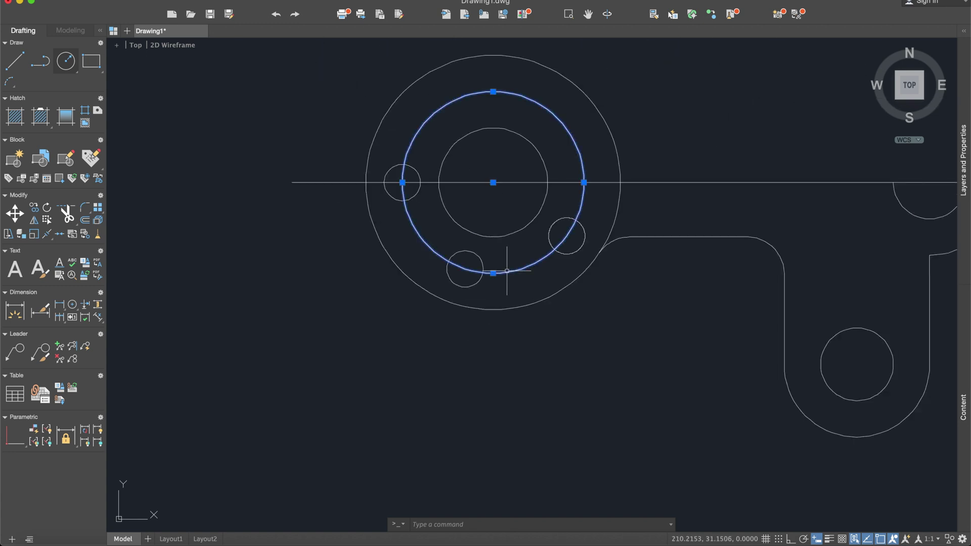
{"action": "key", "text": "Delete"}
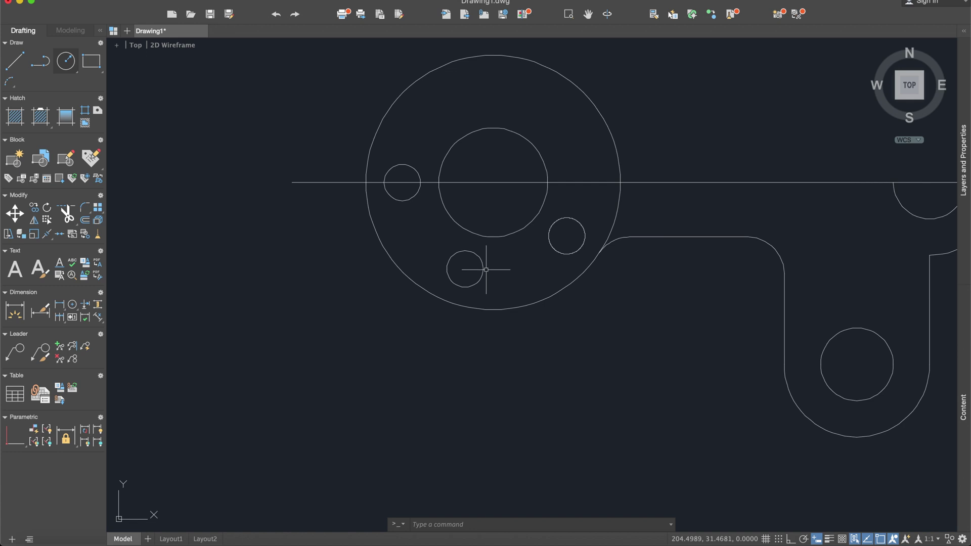
{"action": "scroll", "coordinate": [485, 269], "scroll_direction": "up", "scroll_amount": 2}
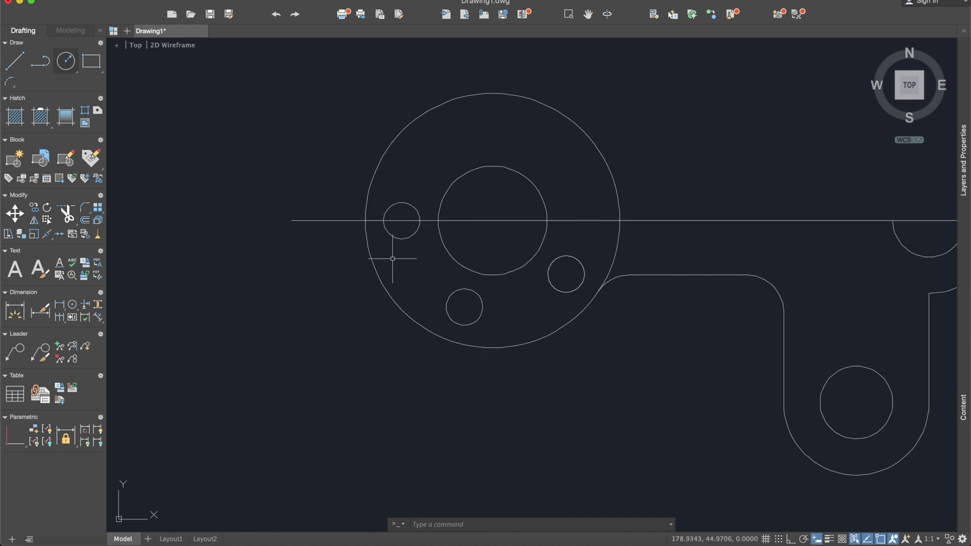
{"action": "left_click", "coordinate": [309, 221]}
{"action": "key", "text": "Delete"}
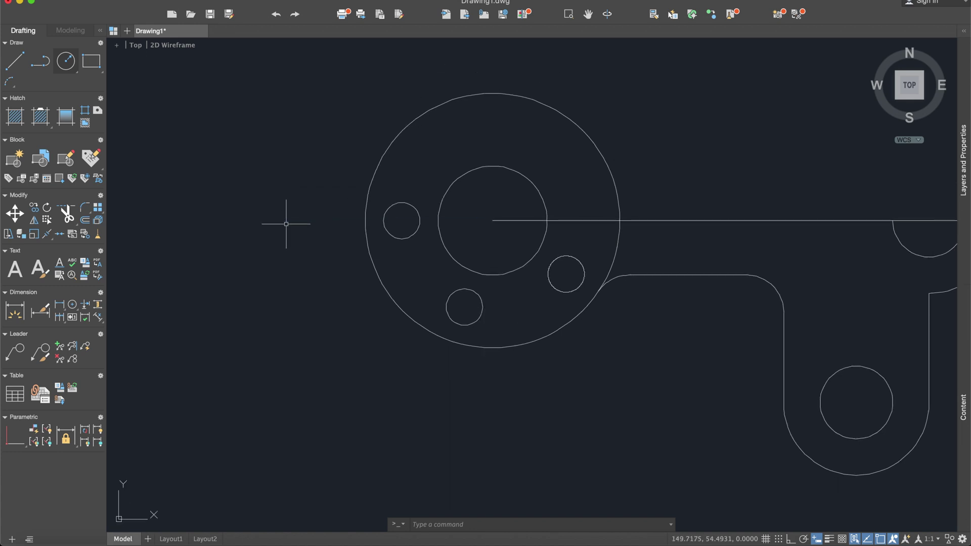
{"action": "left_click", "coordinate": [276, 14]}
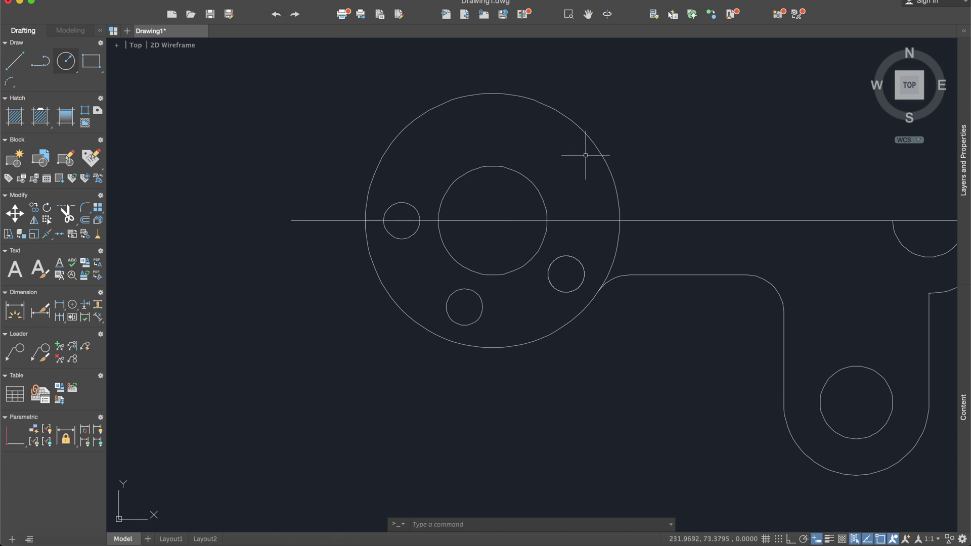
{"action": "type", "text": "trim"}
Trim away the flange circle portions above the horizontal centre line.
{"action": "key", "text": "Return"}
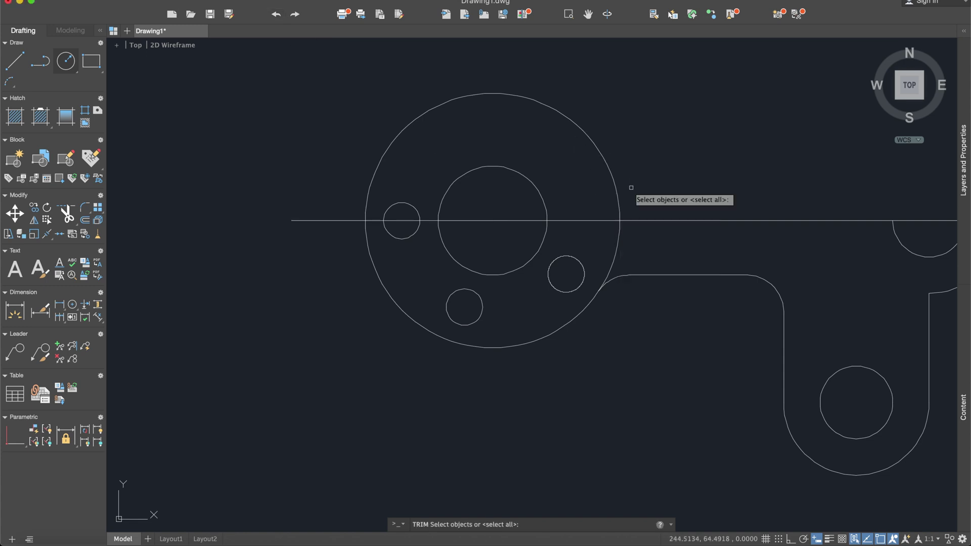
{"action": "left_click", "coordinate": [686, 350]}
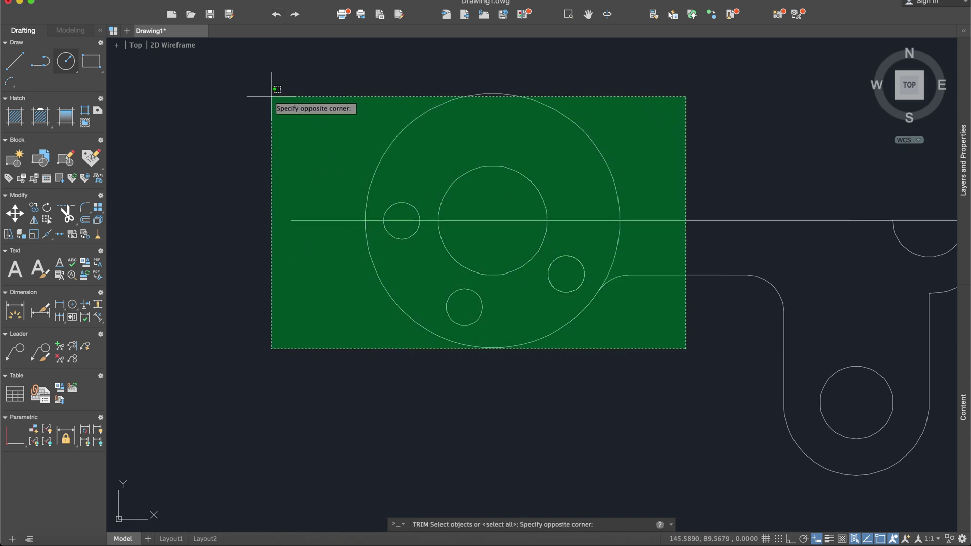
{"action": "left_click", "coordinate": [271, 97]}
{"action": "key", "text": "Return"}
{"action": "left_click", "coordinate": [635, 211]}
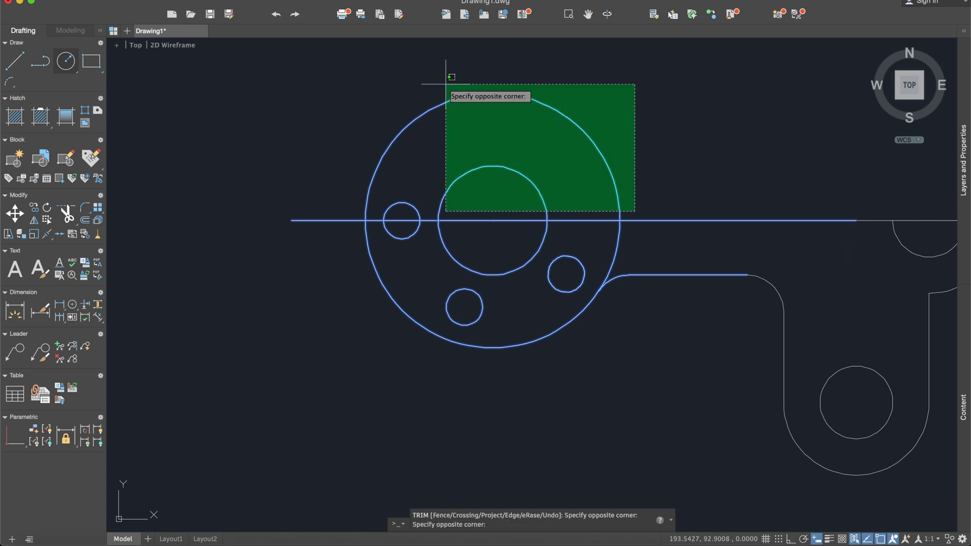
{"action": "left_click", "coordinate": [345, 63]}
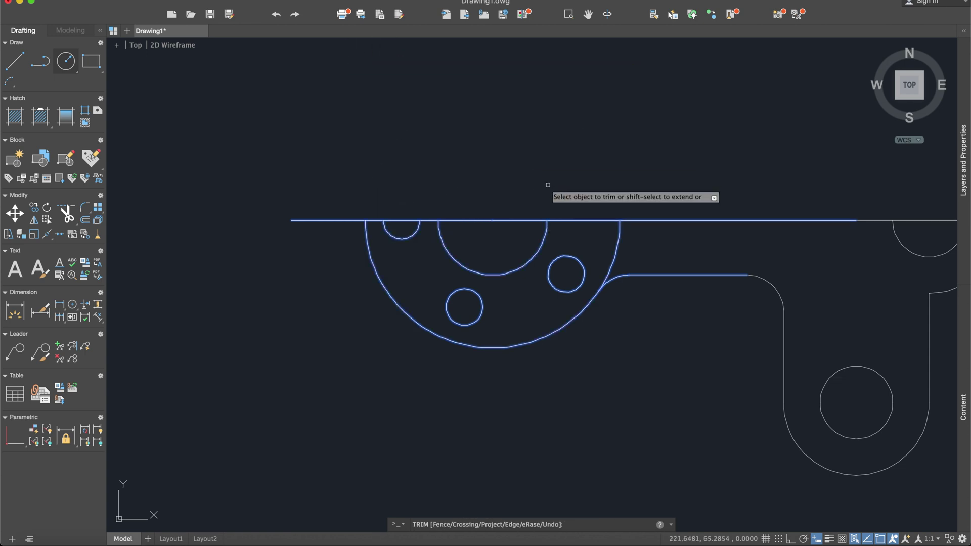
{"action": "key", "text": "Escape"}
Erase the left centre-line segment and trim the arc between centre line and fillet.
{"action": "left_click", "coordinate": [349, 219]}
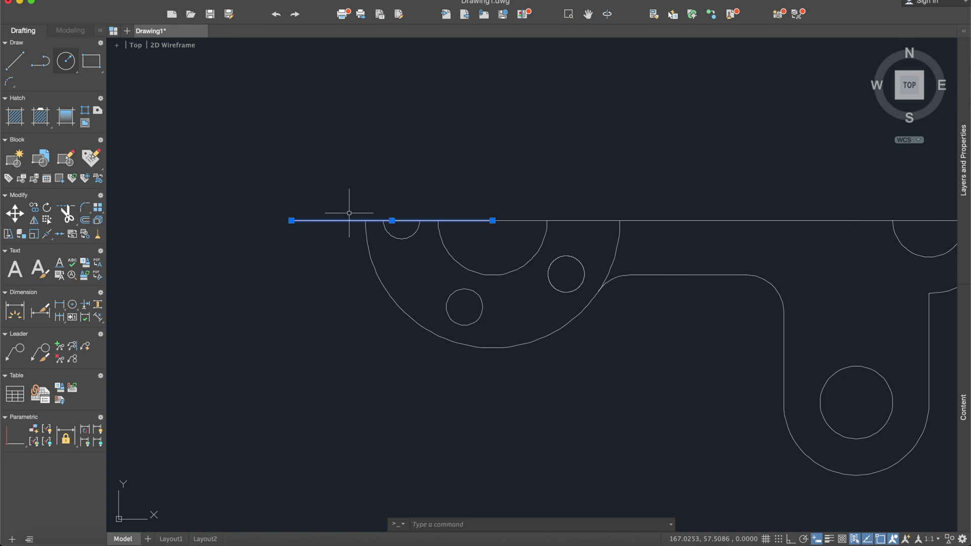
{"action": "key", "text": "Delete"}
{"action": "type", "text": "trim"}
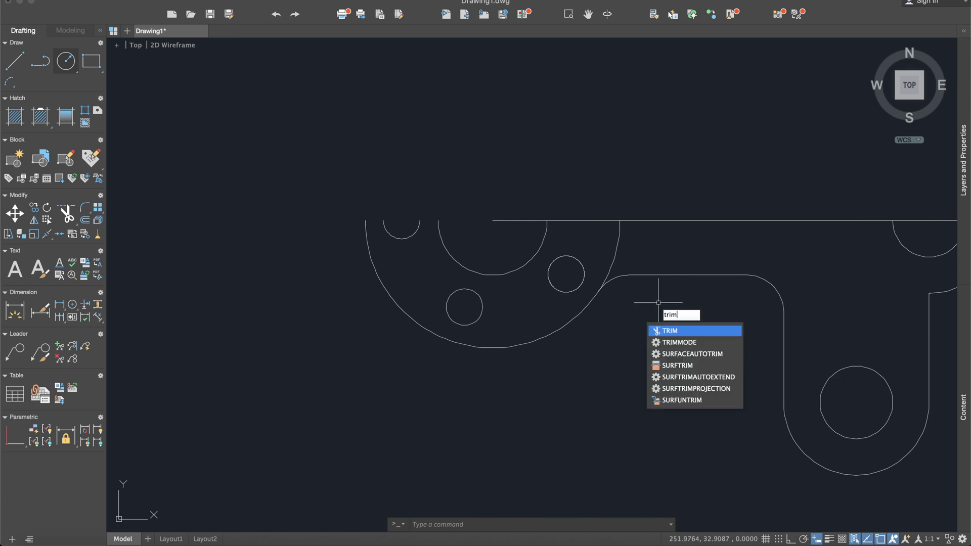
{"action": "key", "text": "Return"}
{"action": "left_click", "coordinate": [674, 318]}
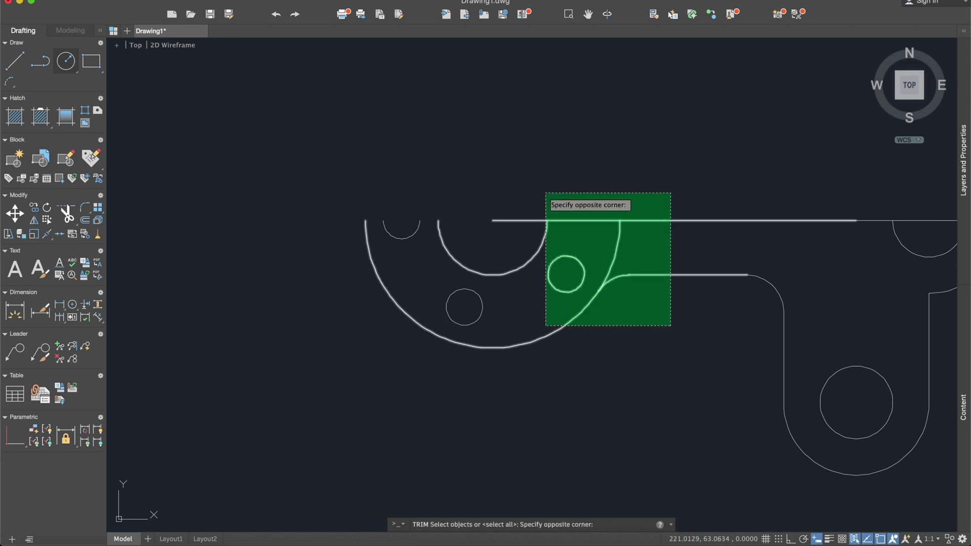
{"action": "left_click", "coordinate": [546, 195]}
{"action": "key", "text": "Return"}
{"action": "left_click", "coordinate": [618, 253]}
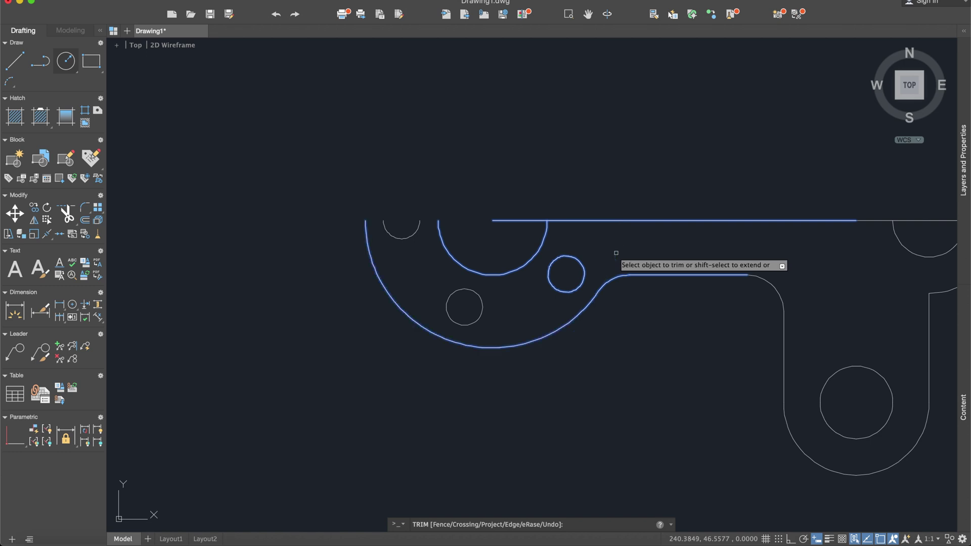
{"action": "key", "text": "Return"}
{"action": "scroll", "coordinate": [585, 271], "scroll_direction": "down", "scroll_amount": 2}
{"action": "scroll", "coordinate": [594, 297], "scroll_direction": "down", "scroll_amount": 2}
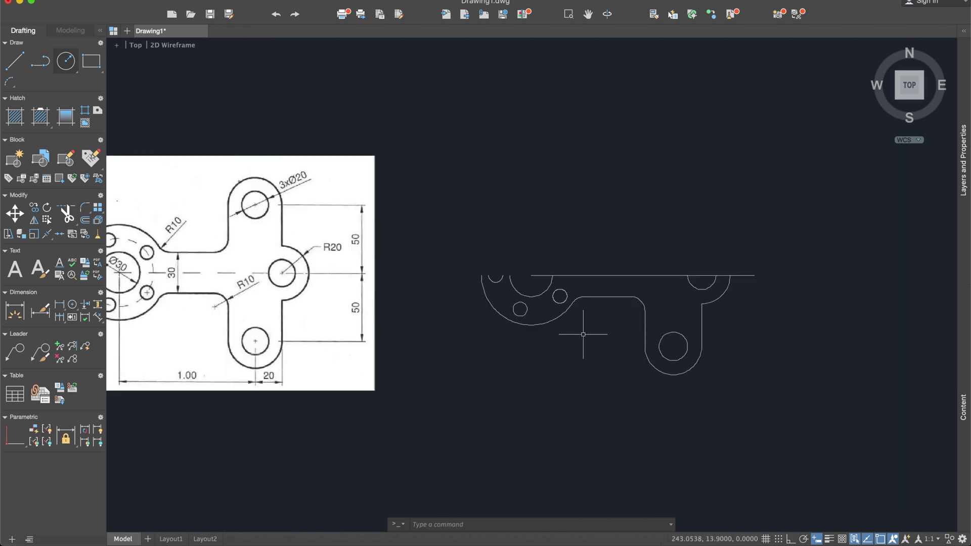
{"action": "type", "text": "mirro"}
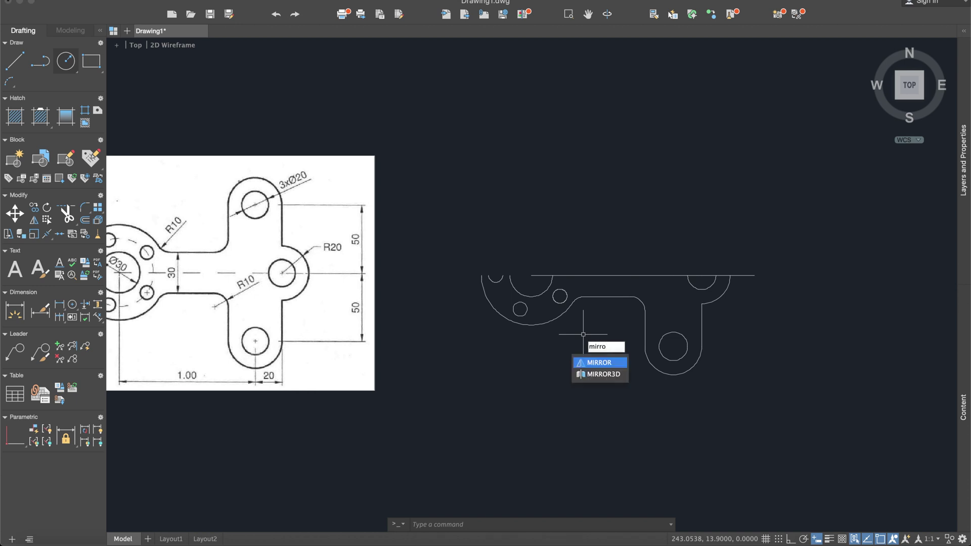
Mirror the half outline across the centre line, keeping the original half.
{"action": "key", "text": "Return"}
{"action": "left_click", "coordinate": [795, 427]}
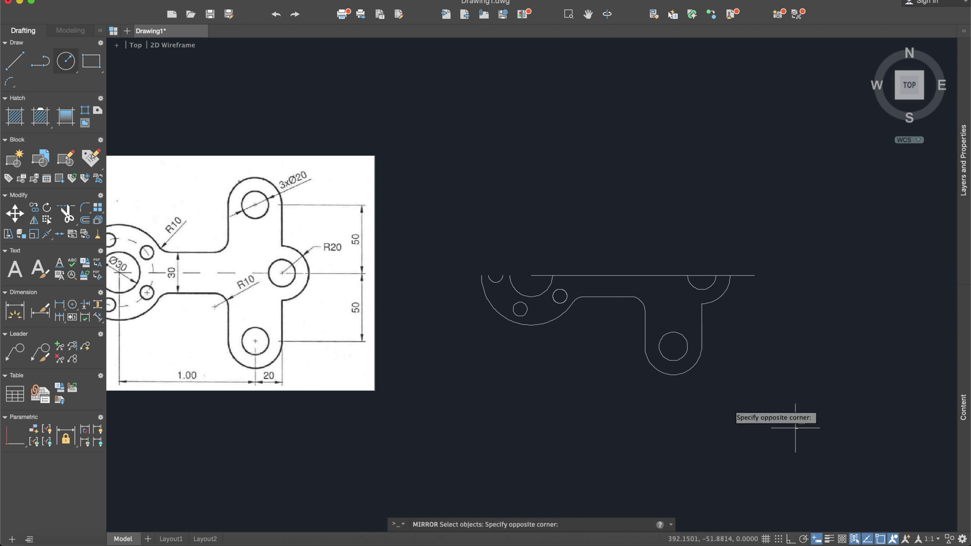
{"action": "left_click", "coordinate": [450, 282]}
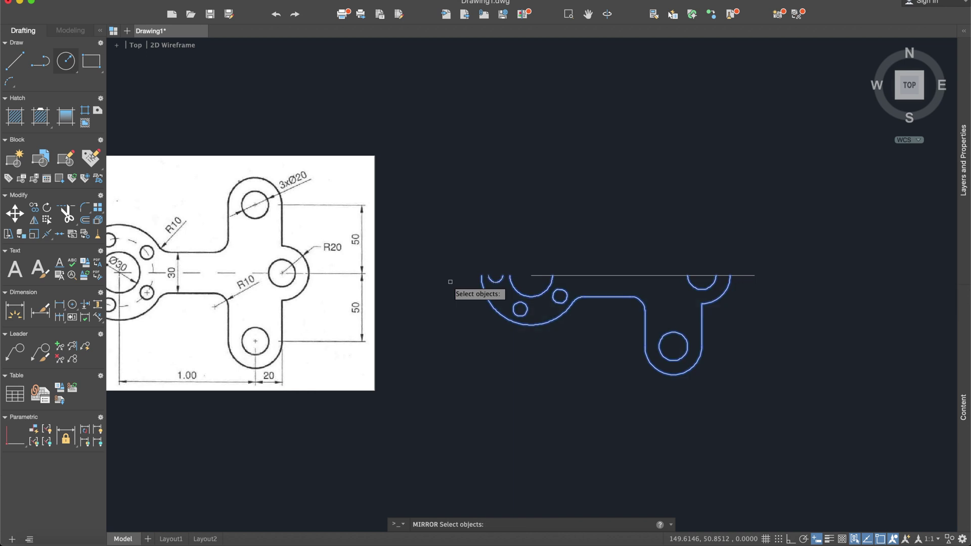
{"action": "key", "text": "Return"}
{"action": "scroll", "coordinate": [620, 313], "scroll_direction": "up", "scroll_amount": 2}
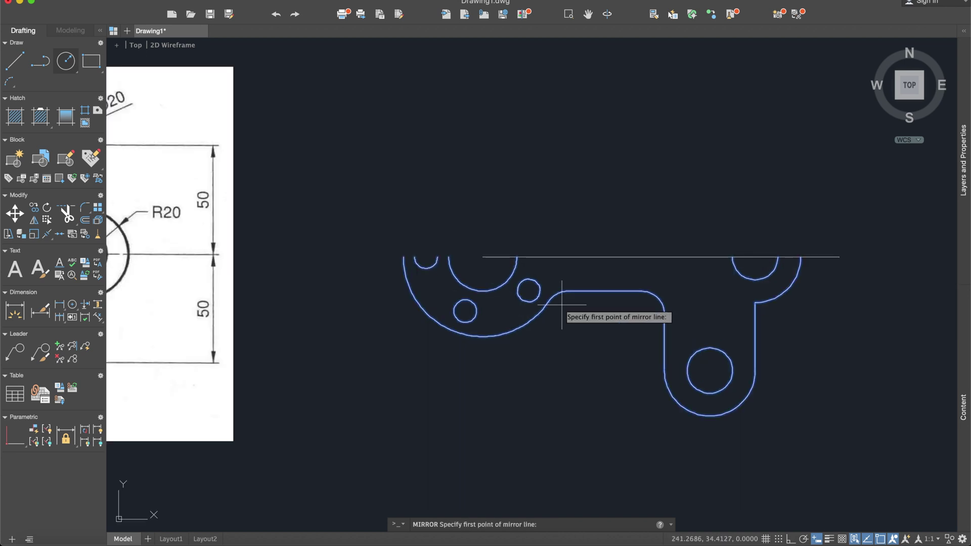
{"action": "left_click", "coordinate": [483, 258]}
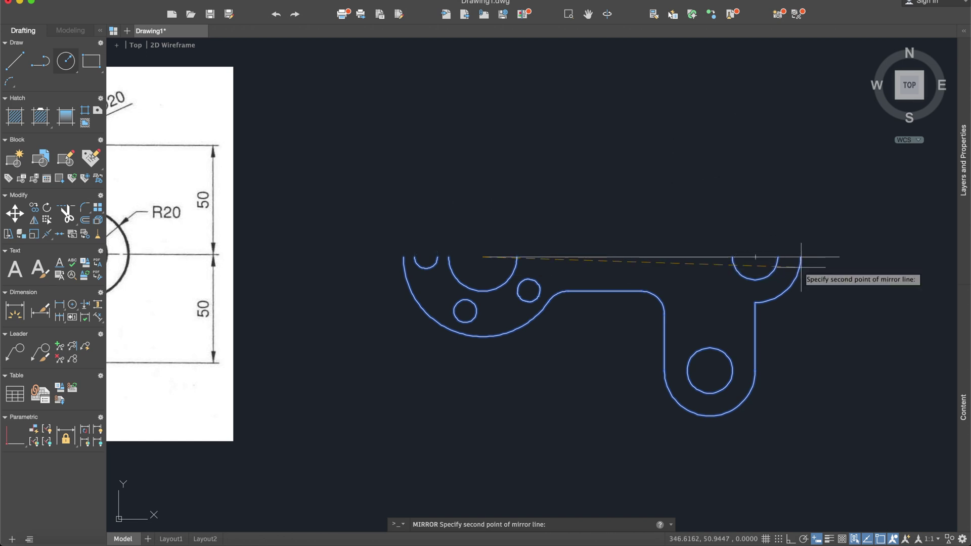
{"action": "left_click", "coordinate": [839, 257]}
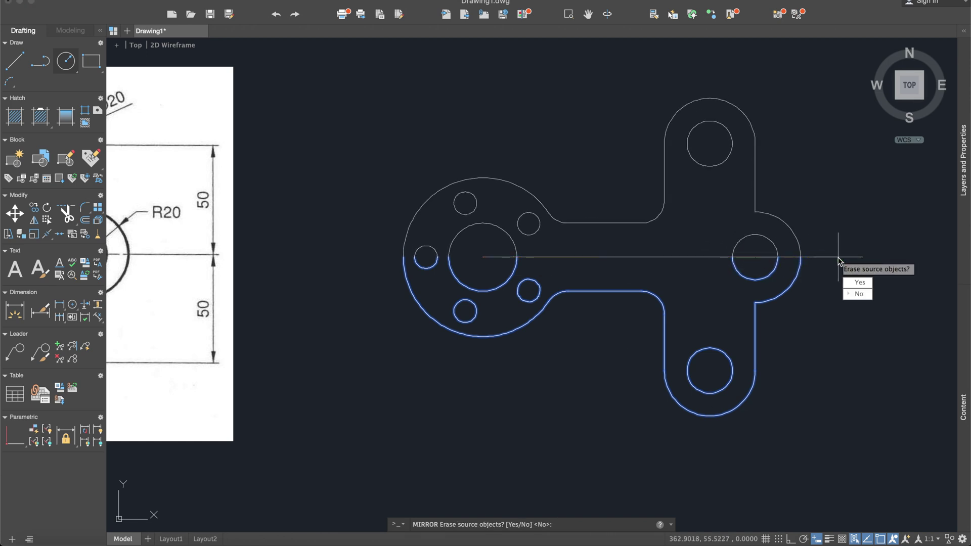
{"action": "type", "text": "n"}
{"action": "key", "text": "Return"}
Delete the centre line and its leftover short segments.
{"action": "left_click", "coordinate": [839, 258]}
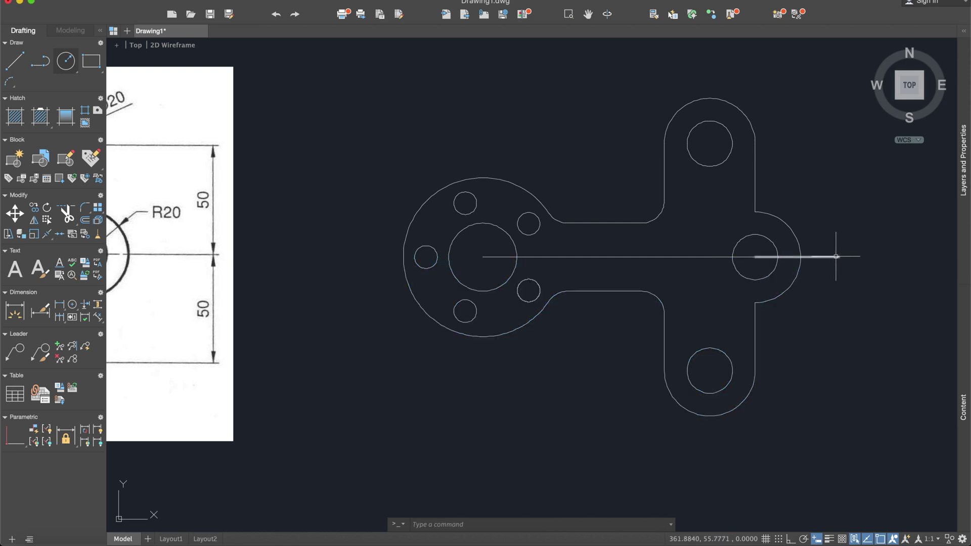
{"action": "key", "text": "Delete"}
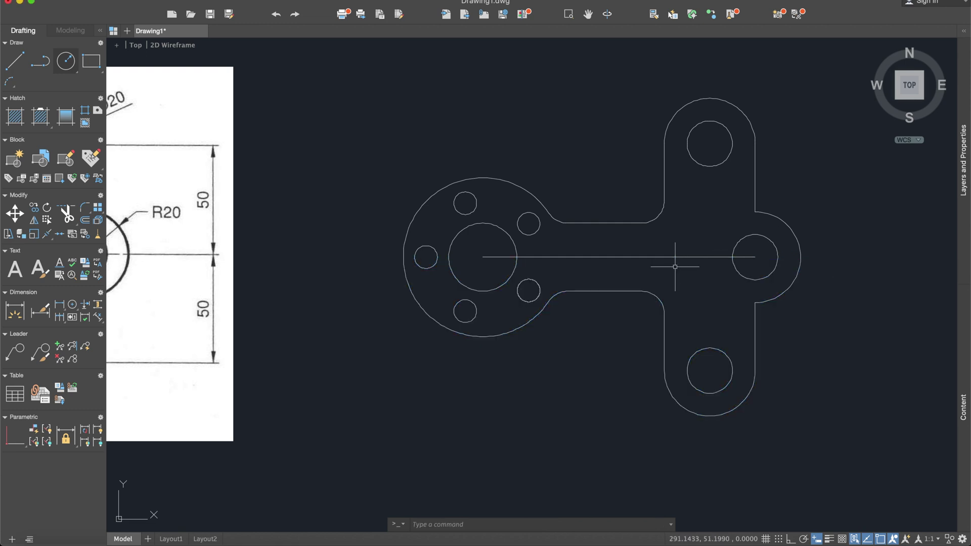
{"action": "left_click", "coordinate": [683, 257]}
{"action": "key", "text": "Delete"}
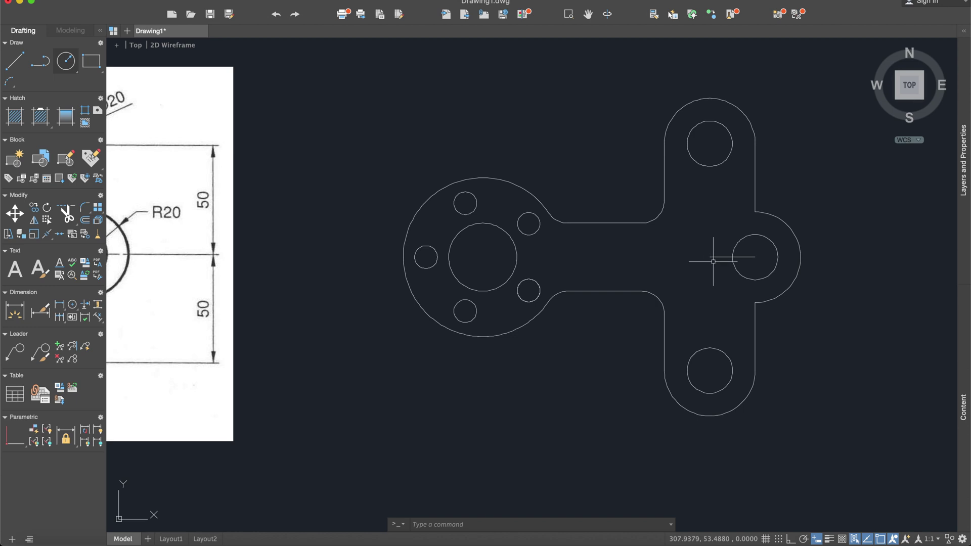
{"action": "left_click", "coordinate": [720, 257]}
{"action": "key", "text": "Delete"}
{"action": "scroll", "coordinate": [610, 267], "scroll_direction": "down", "scroll_amount": 4}
{"action": "middle_click_drag", "start_coordinate": [543, 280], "coordinate": [684, 274]}
{"action": "scroll", "coordinate": [586, 275], "scroll_direction": "up", "scroll_amount": 2}
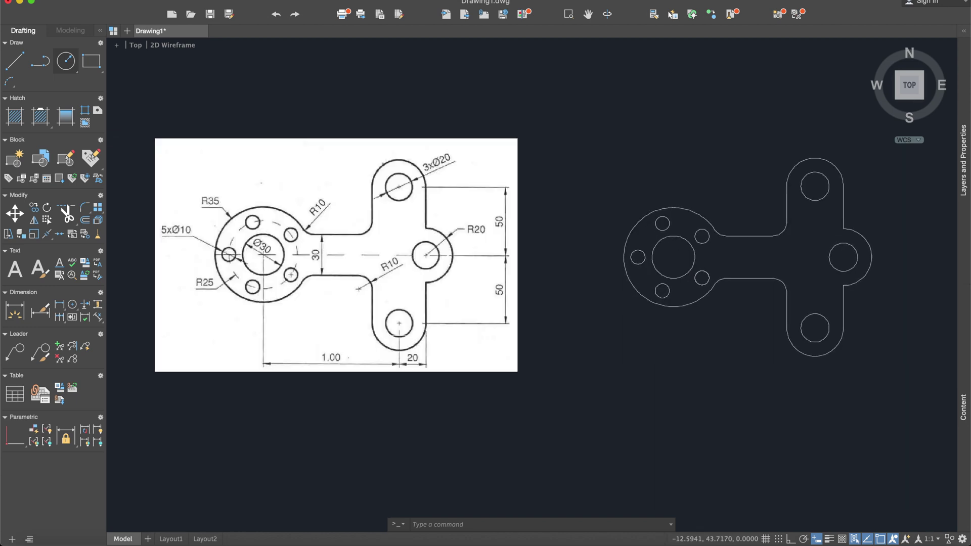